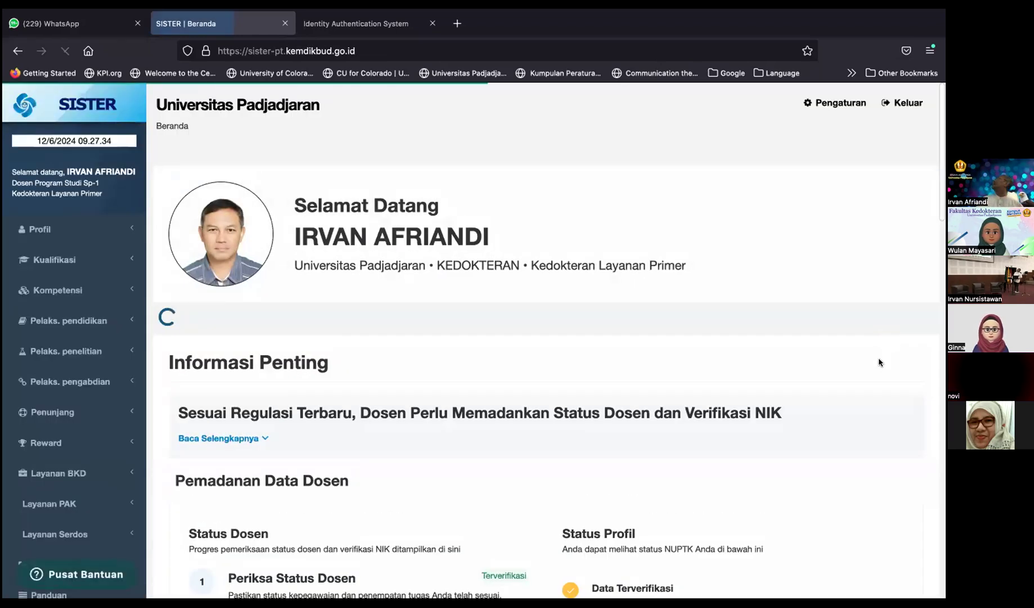
scroll(880, 362, "down", 3)
scroll(879, 362, "down", 1)
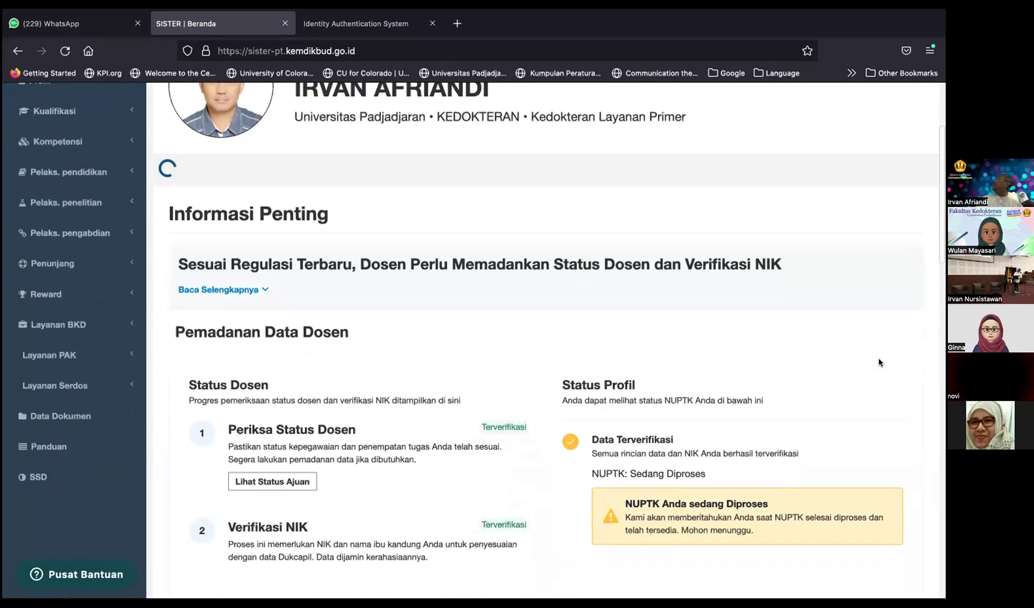
scroll(879, 362, "down", 1)
scroll(879, 358, "down", 1)
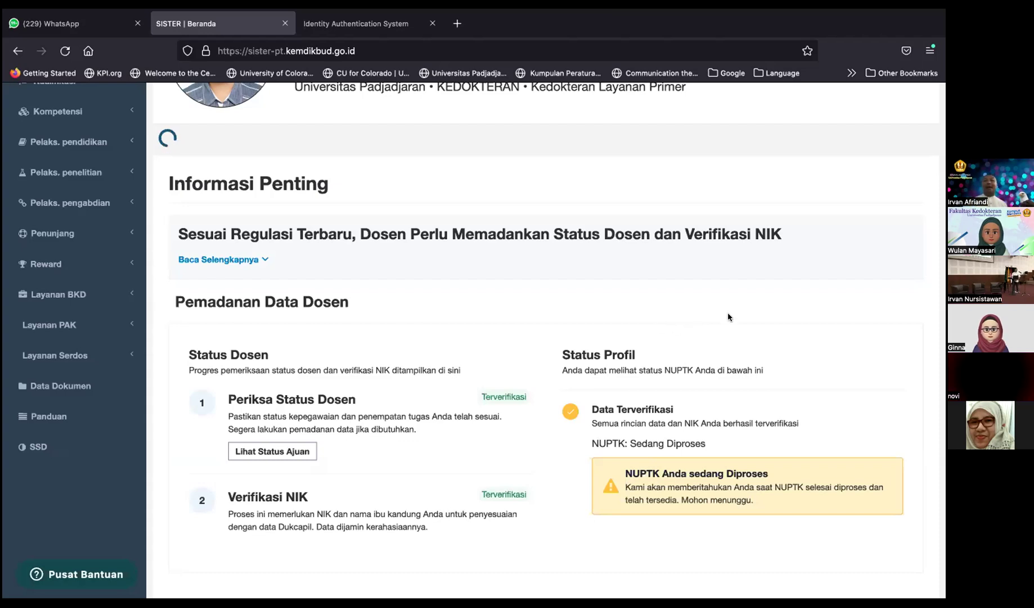
scroll(729, 315, "up", 2)
scroll(729, 315, "up", 3)
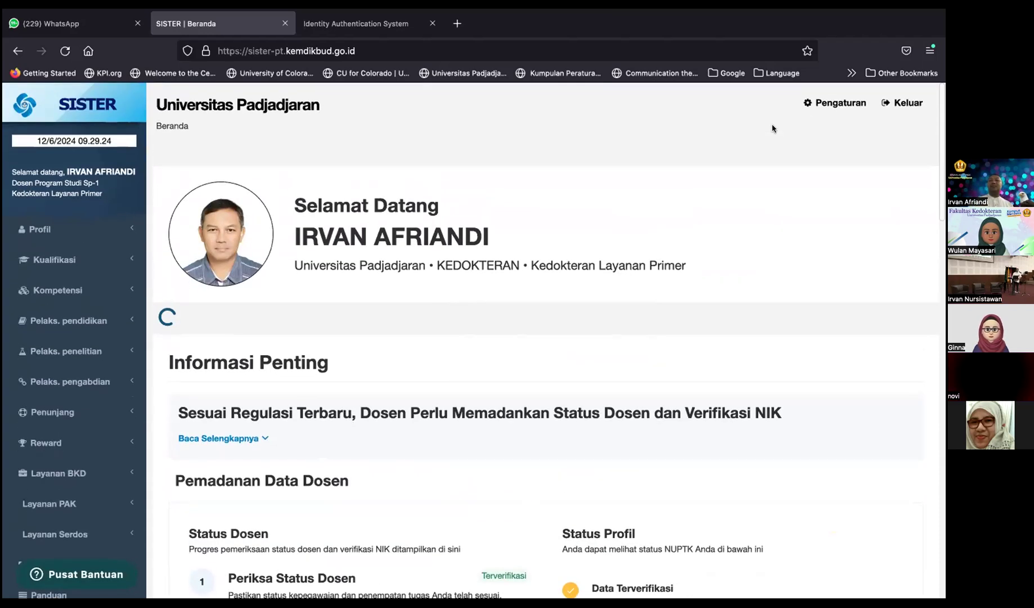
Step: Sign out and sign back in as another lecturer using the first saved Firefox login
left_click(900, 103)
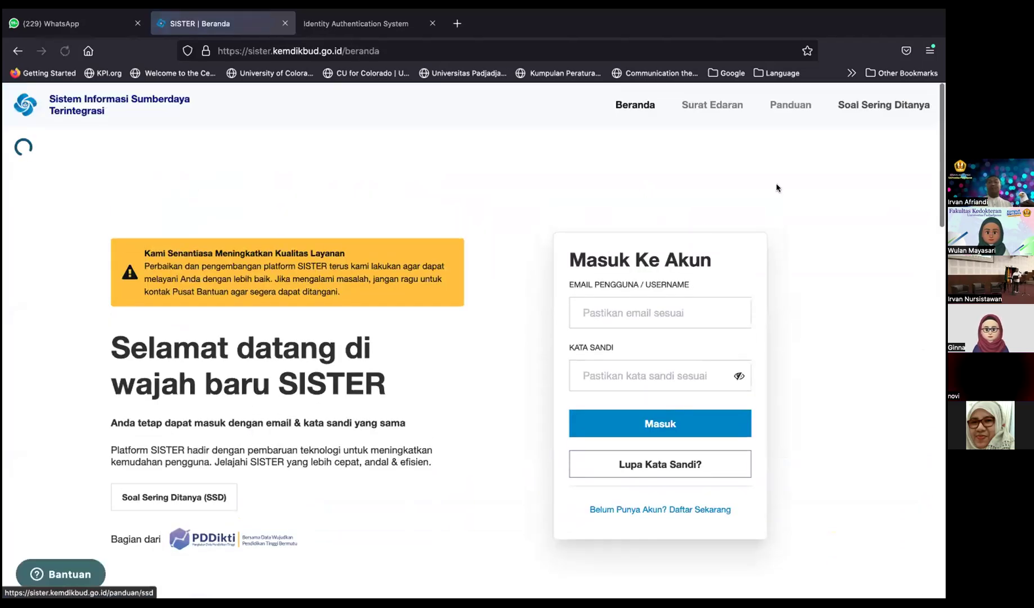
left_click(638, 308)
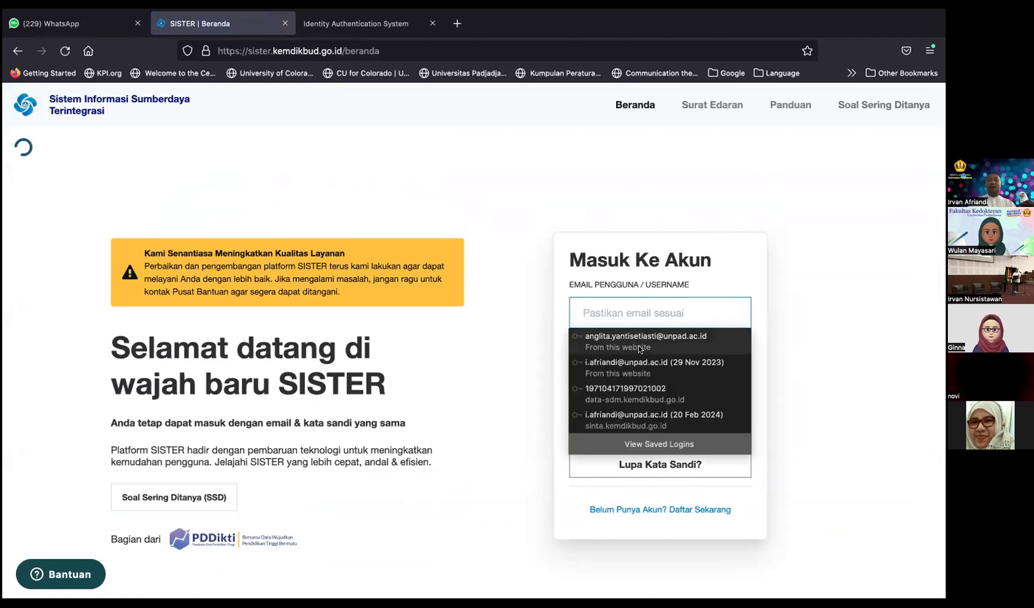
left_click(639, 349)
left_click(655, 420)
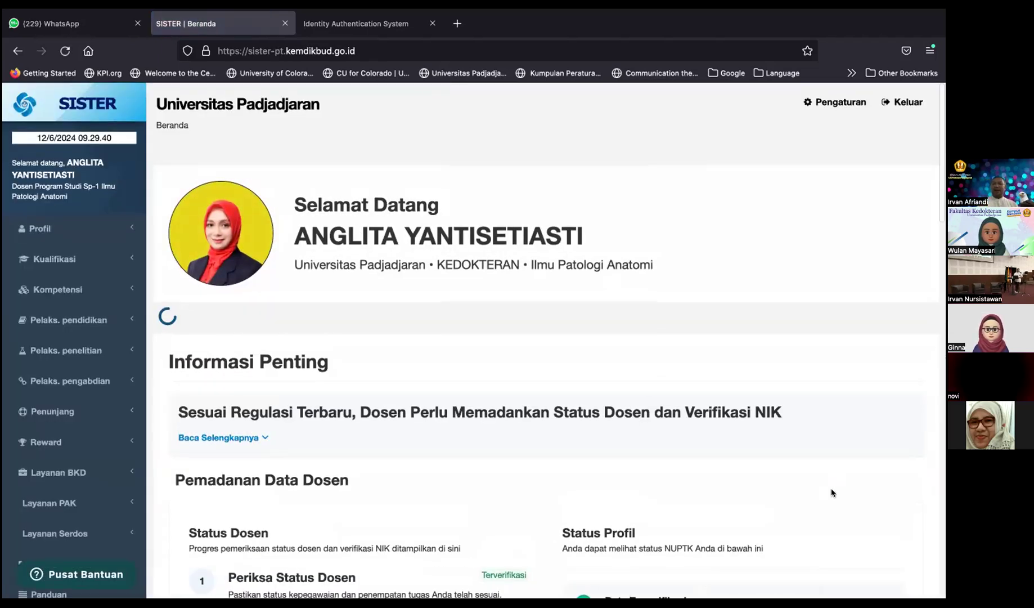
scroll(832, 493, "down", 10)
scroll(831, 493, "up", 4)
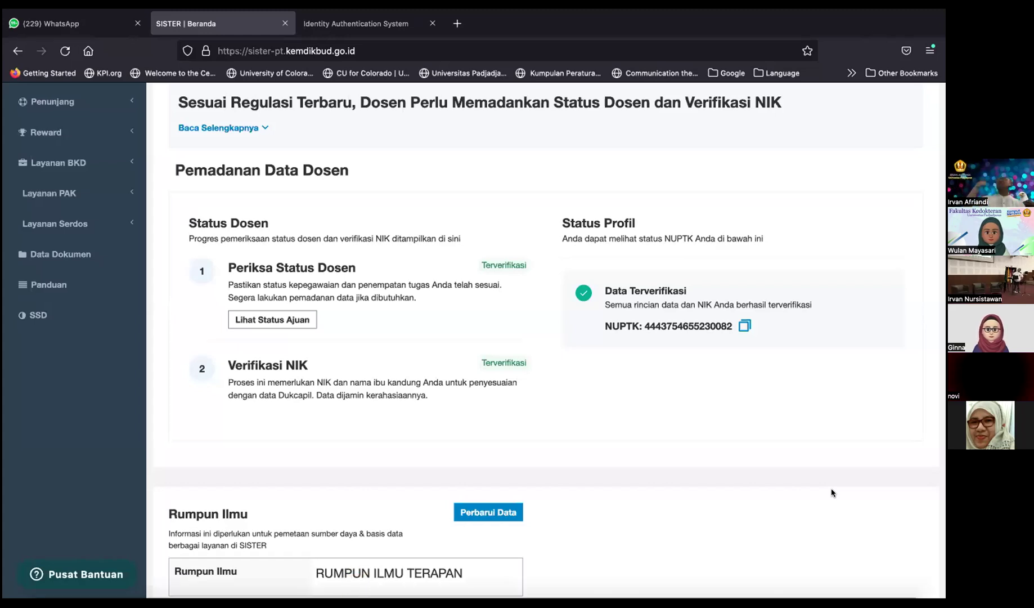
scroll(832, 492, "up", 4)
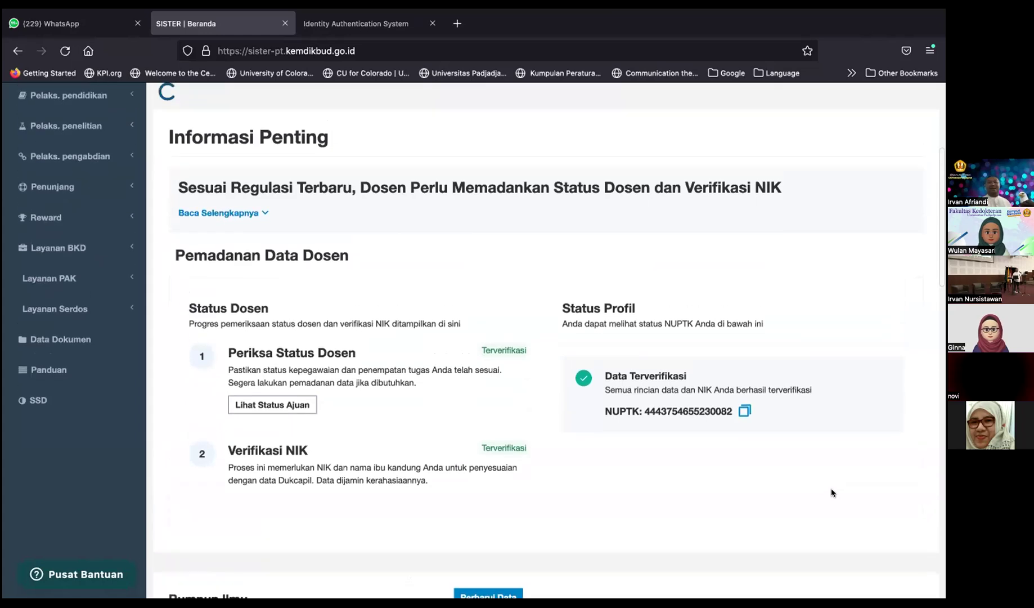
scroll(831, 492, "up", 2)
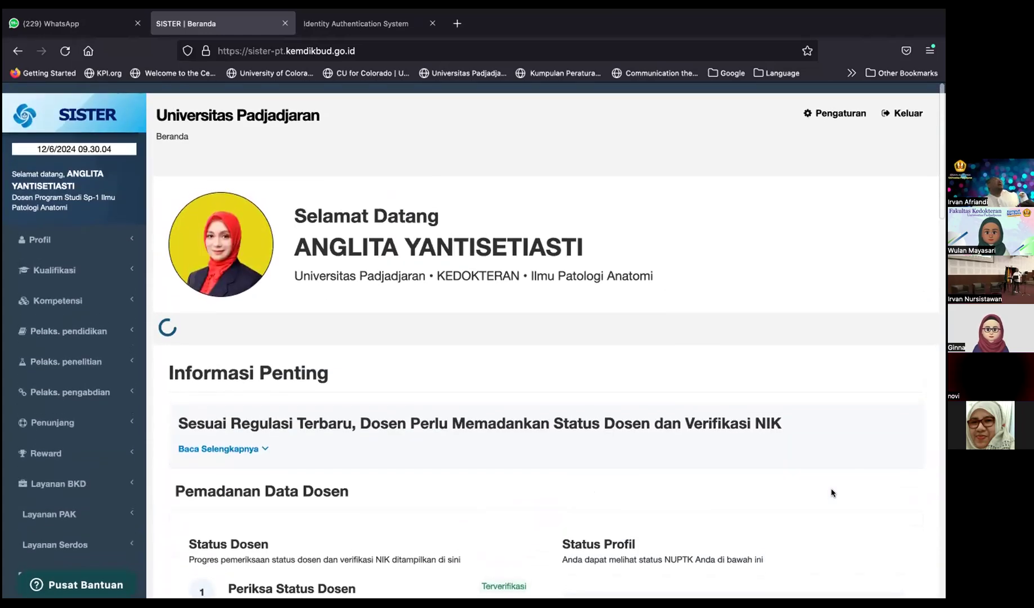
Step: Sign out, log in with the third lecturer's university email and password, and dismiss the save-login prompt
left_click(902, 103)
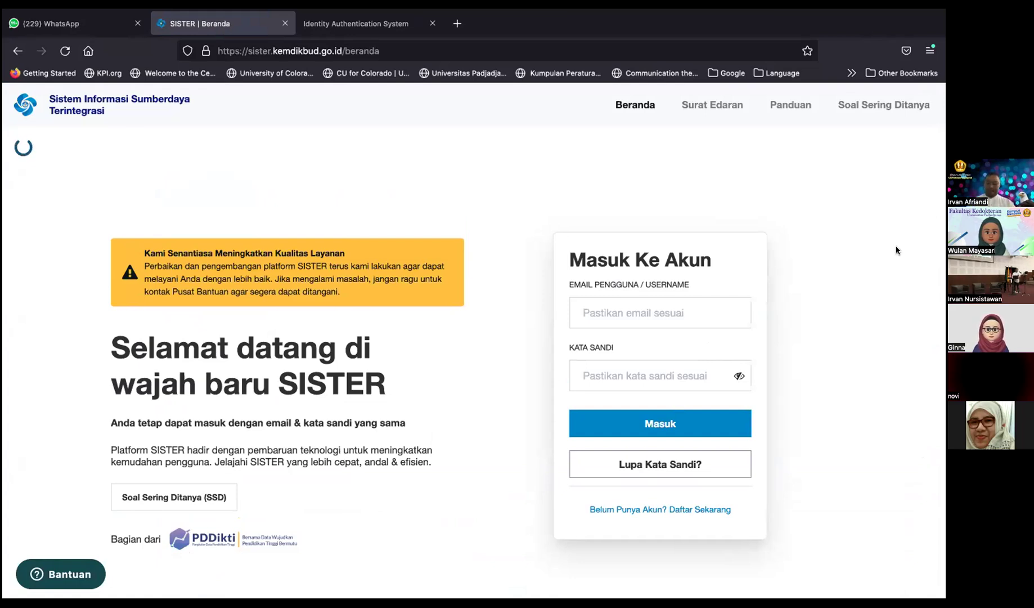
left_click(711, 311)
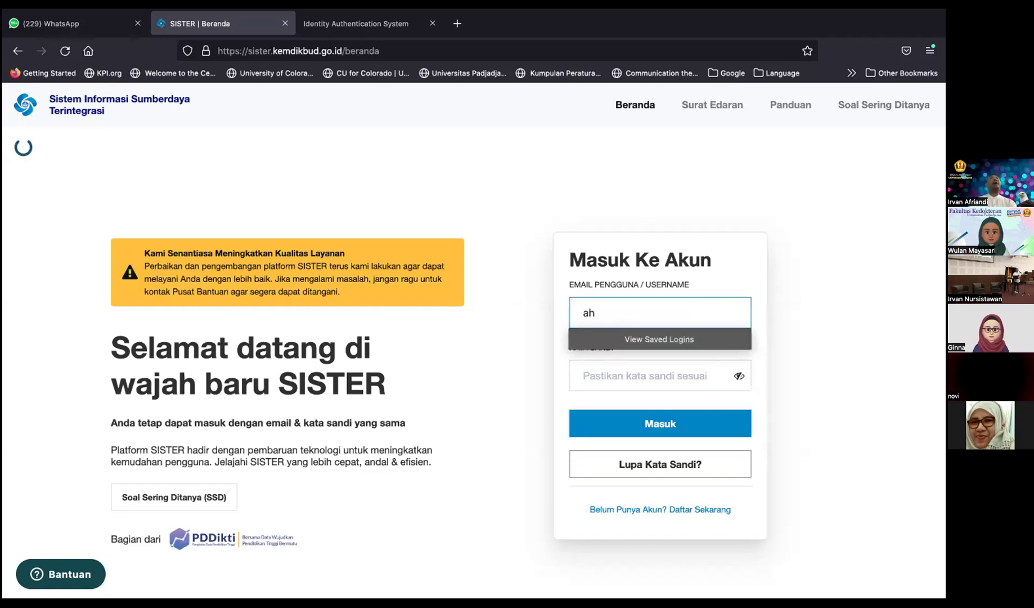
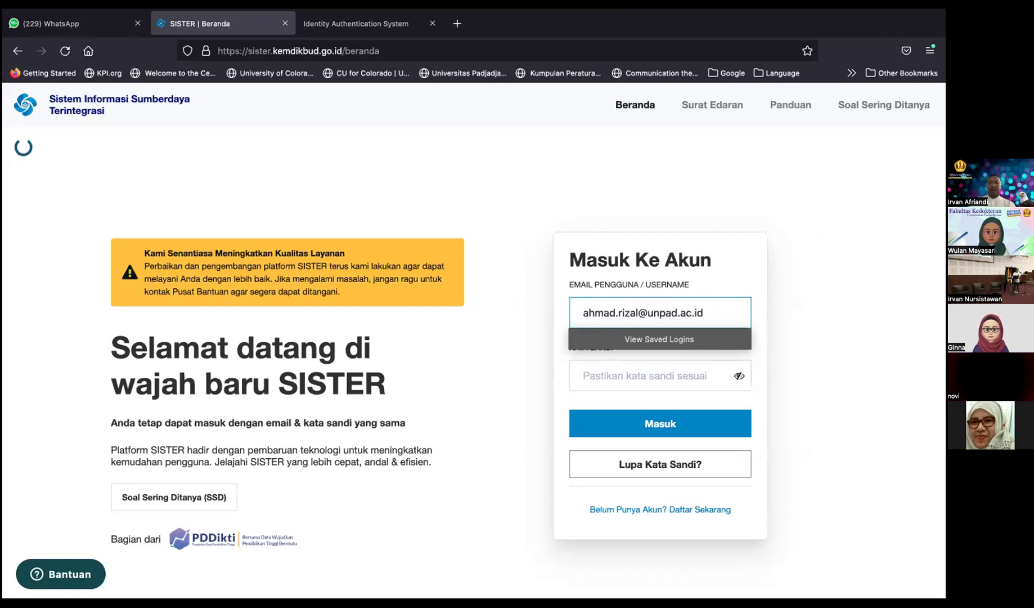
left_click(652, 376)
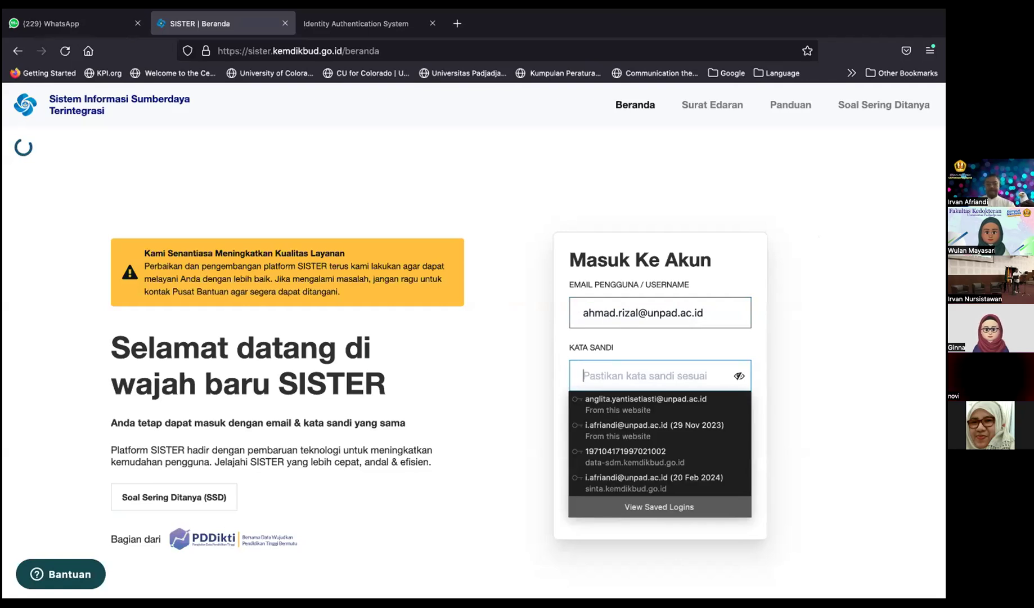
type("•••")
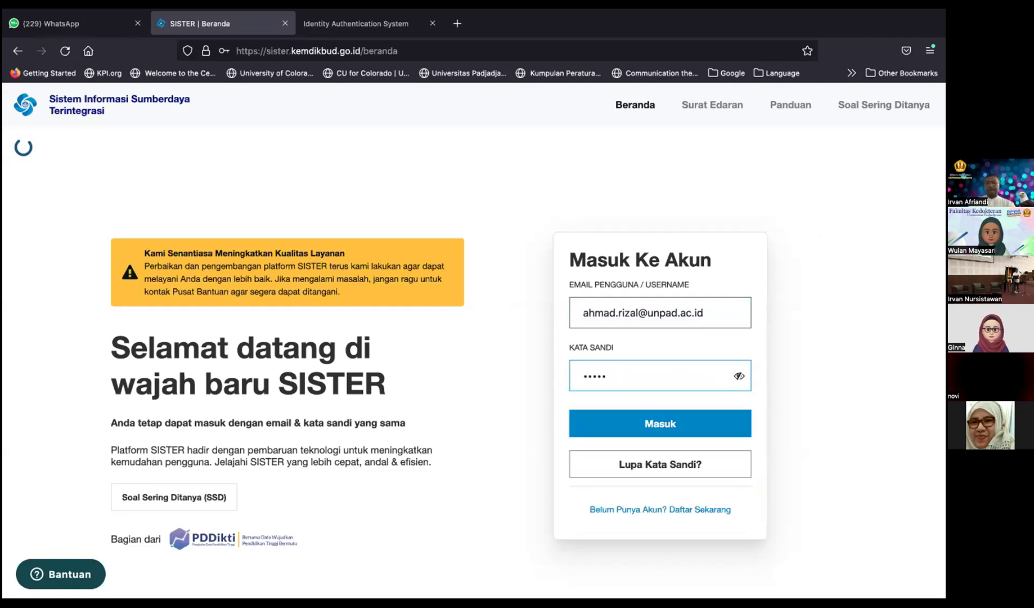
type("••••••")
left_click(676, 423)
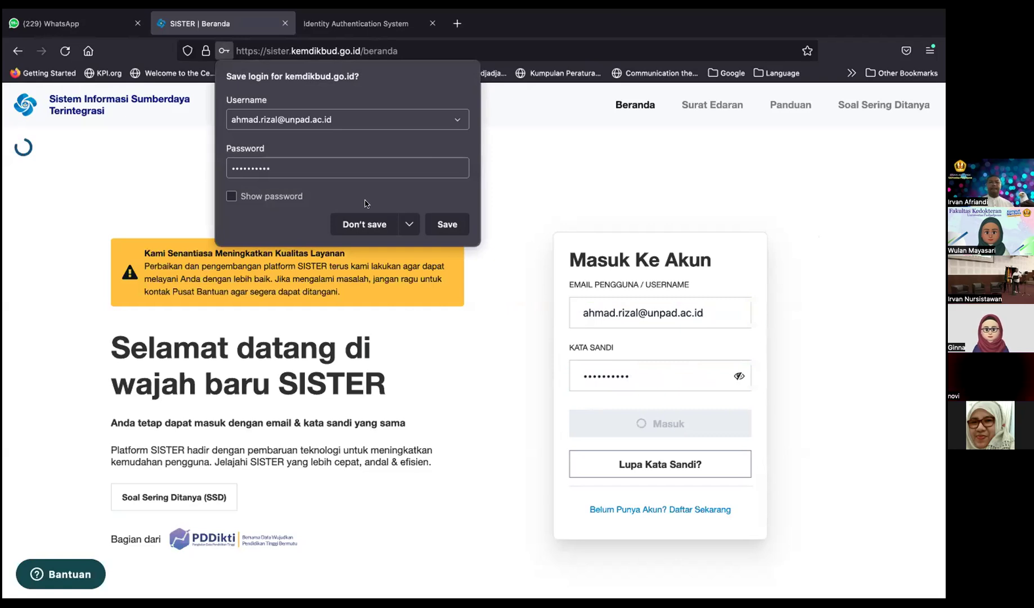
left_click(451, 224)
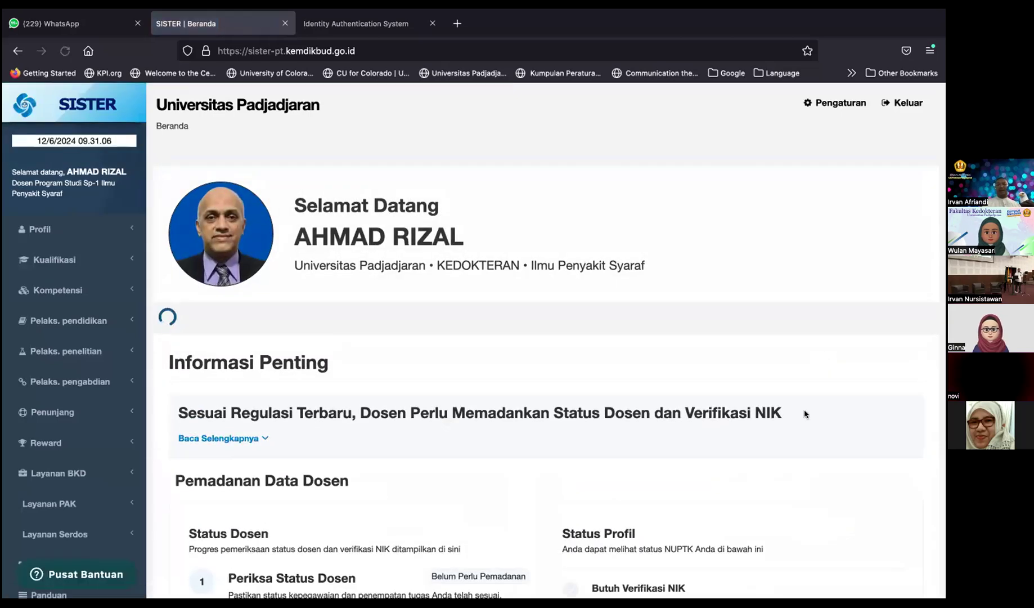
scroll(804, 414, "down", 2)
scroll(805, 414, "down", 1)
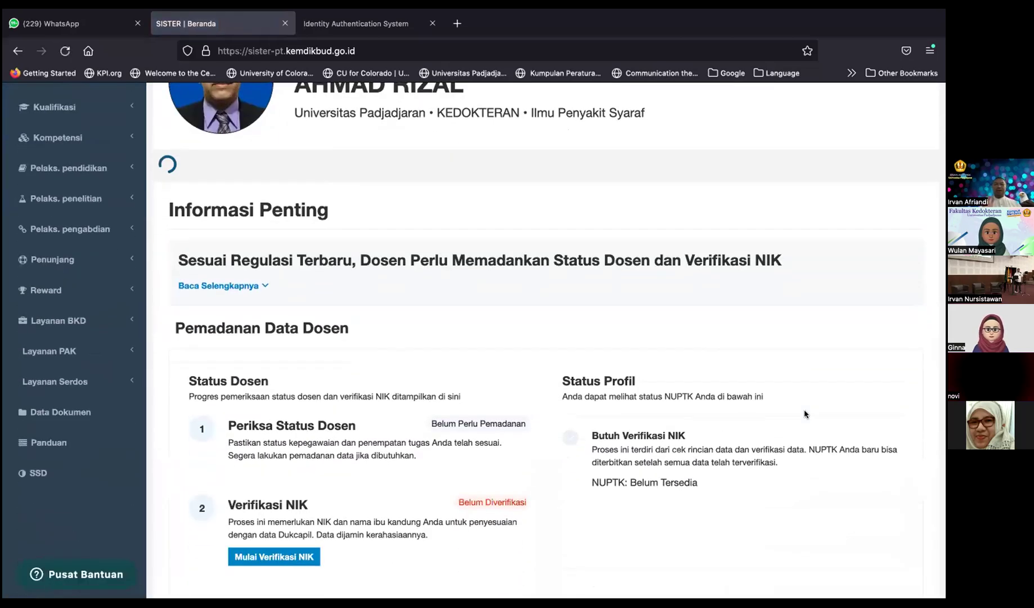
scroll(804, 413, "down", 1)
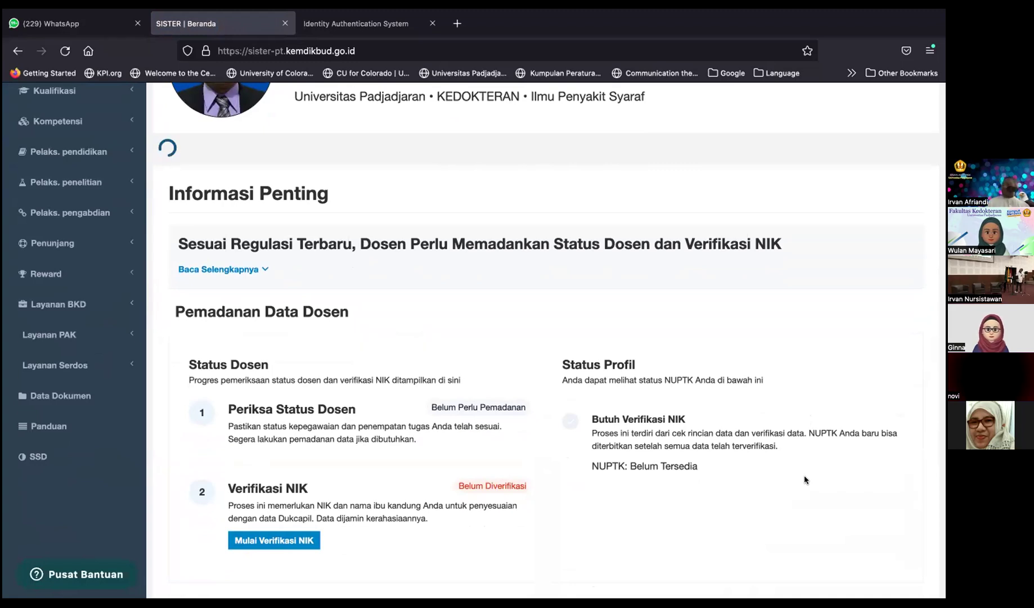
scroll(804, 475, "down", 1)
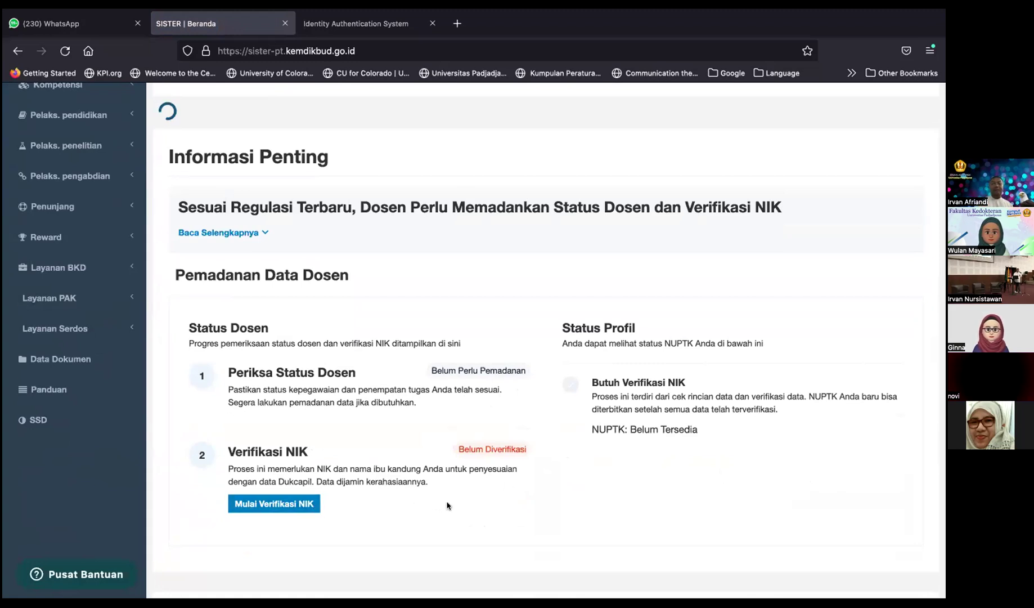
left_click(288, 504)
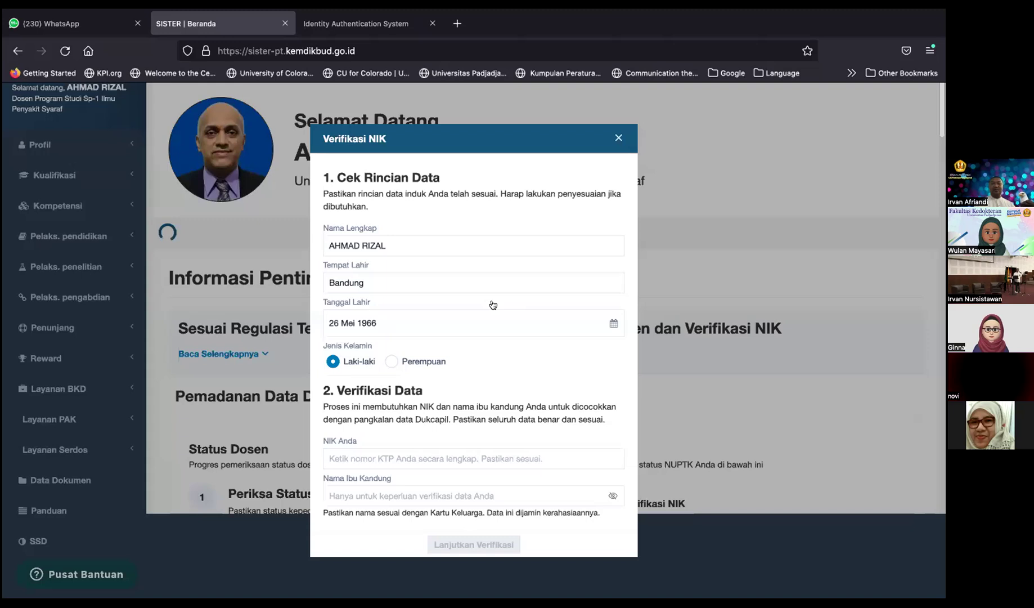
left_click(432, 459)
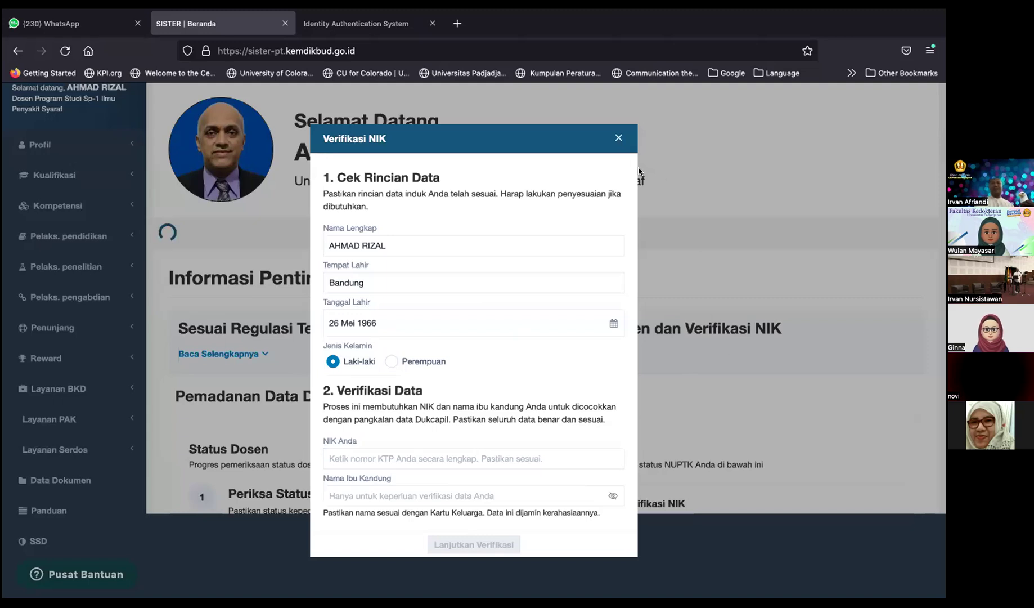
left_click(618, 135)
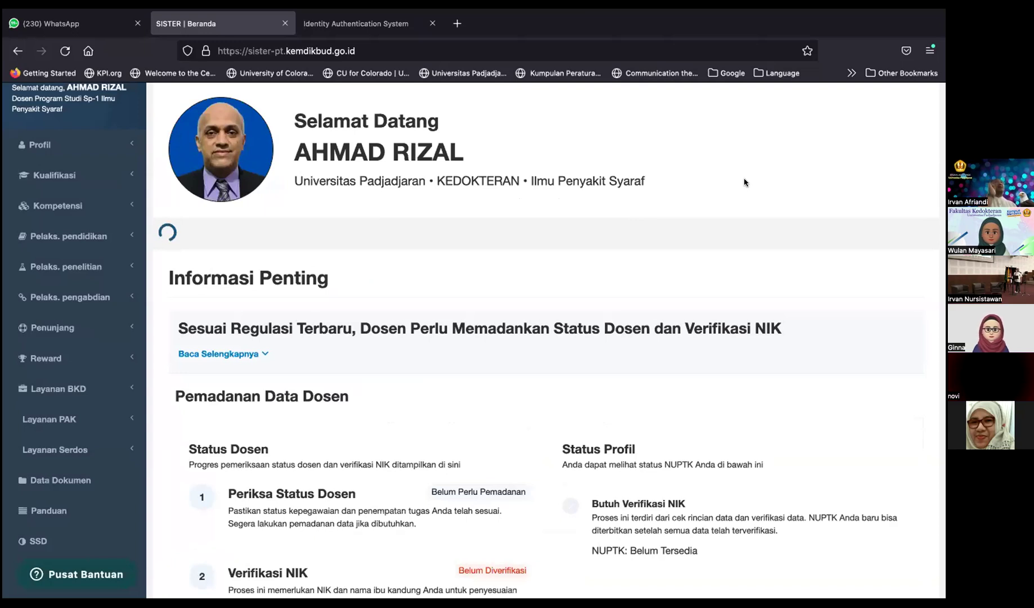
scroll(744, 182, "down", 6)
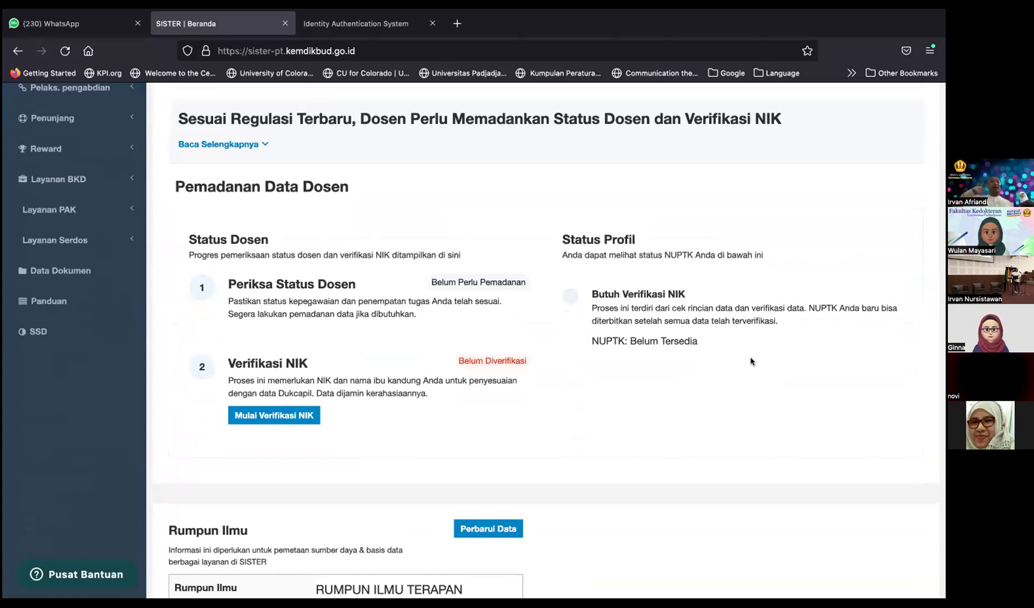
scroll(754, 349, "up", 8)
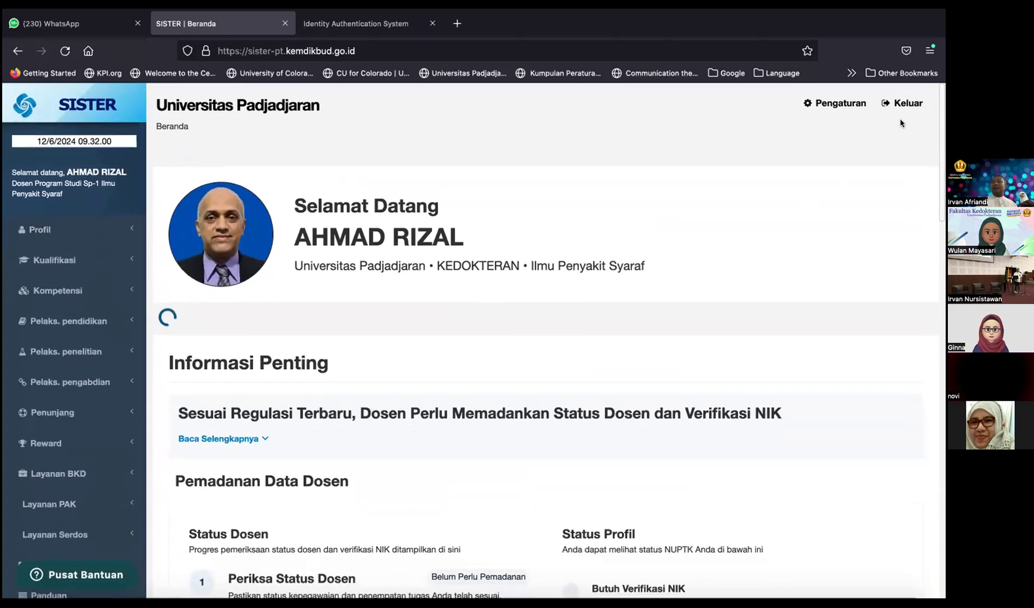
Step: Sign out and sign in as another lecturer by picking a saved login from the autofill list
left_click(895, 103)
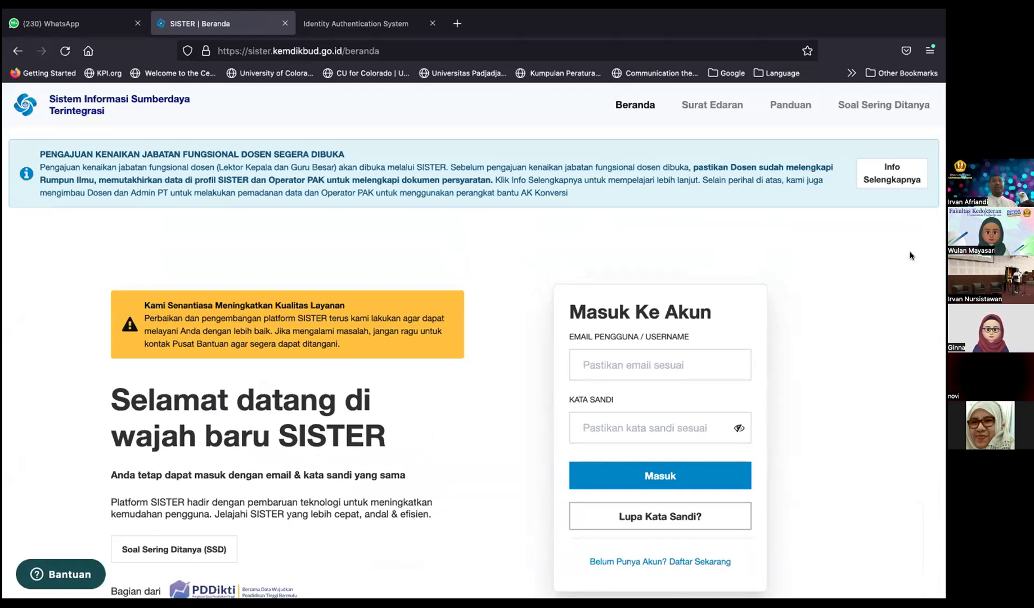
left_click(643, 360)
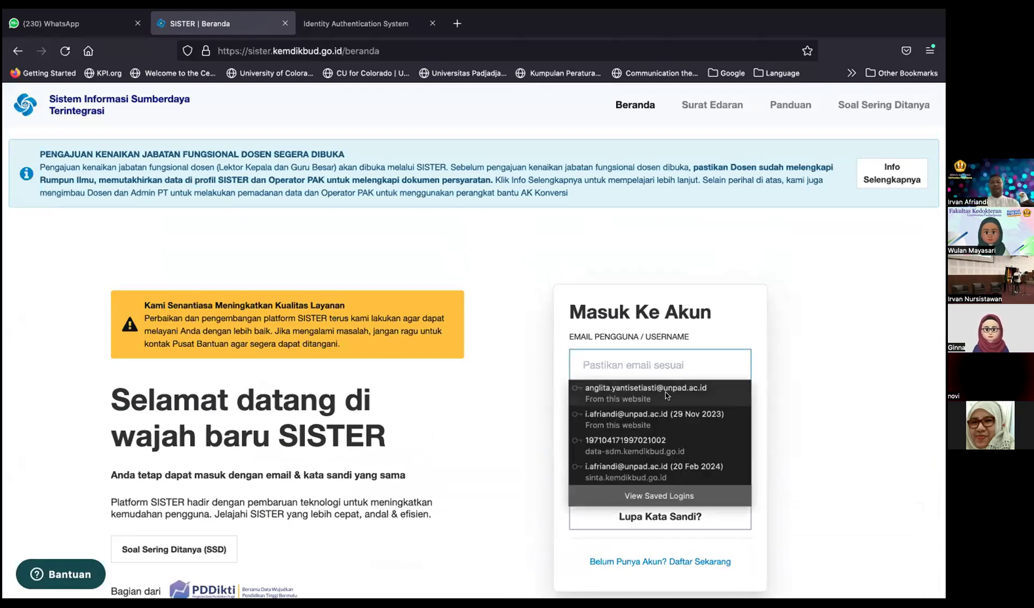
left_click(676, 419)
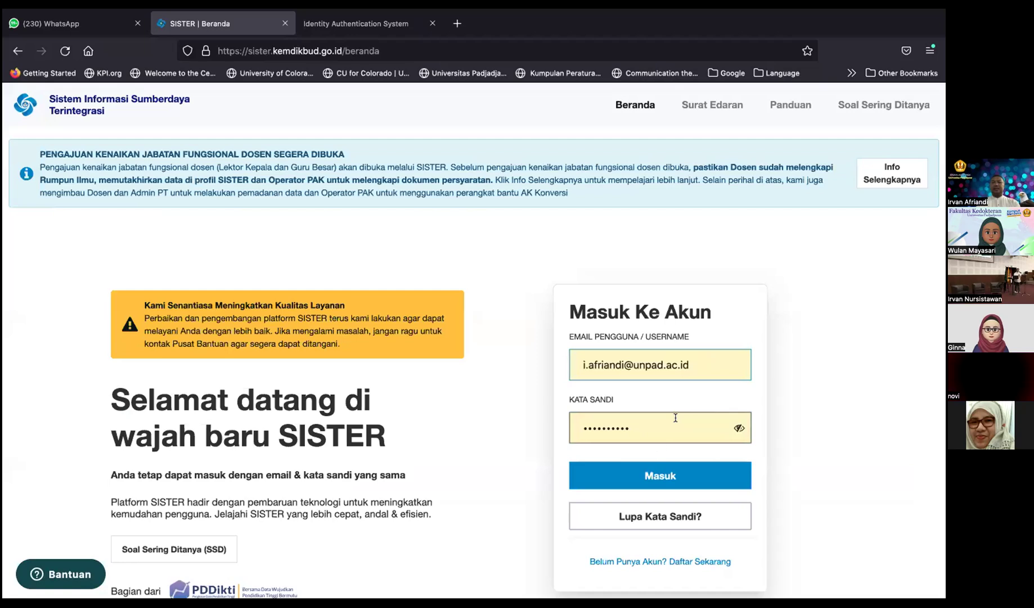
left_click(662, 476)
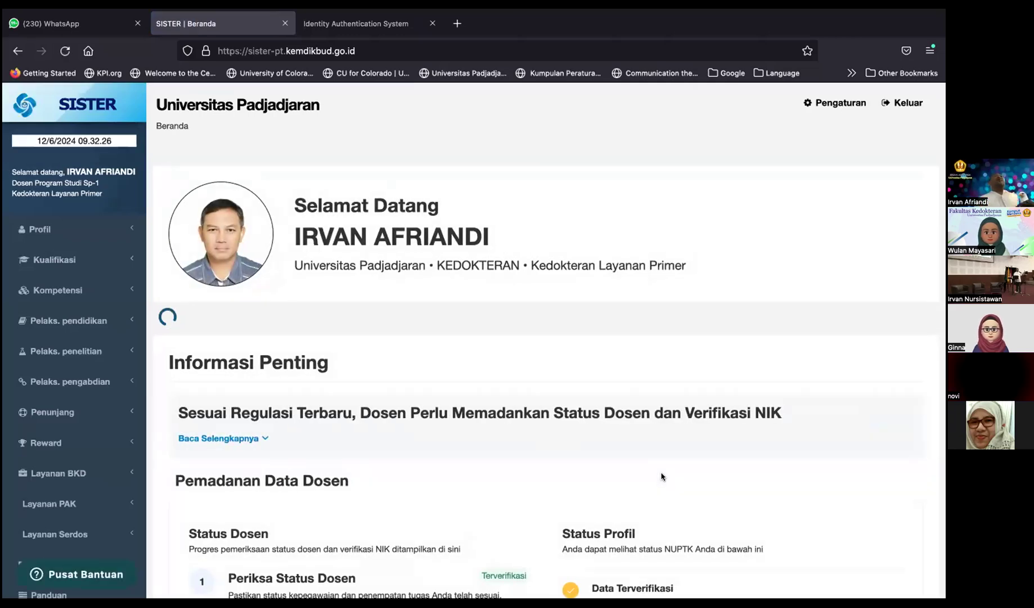
Step: Scroll down to Status Profil and open Lihat Status Ajuan under Periksa Status Dosen
scroll(675, 505, "down", 3)
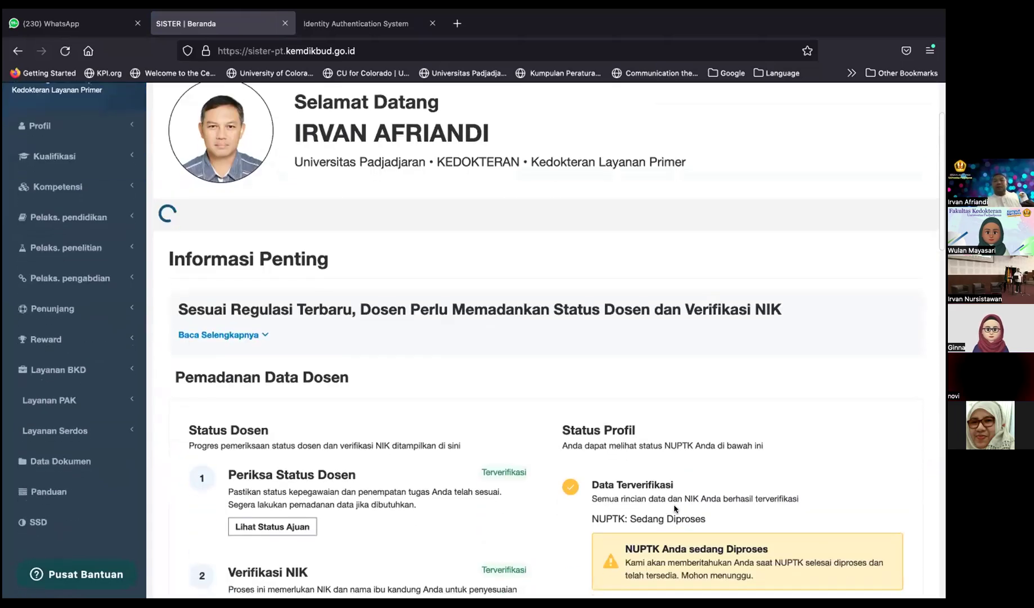
scroll(674, 505, "down", 3)
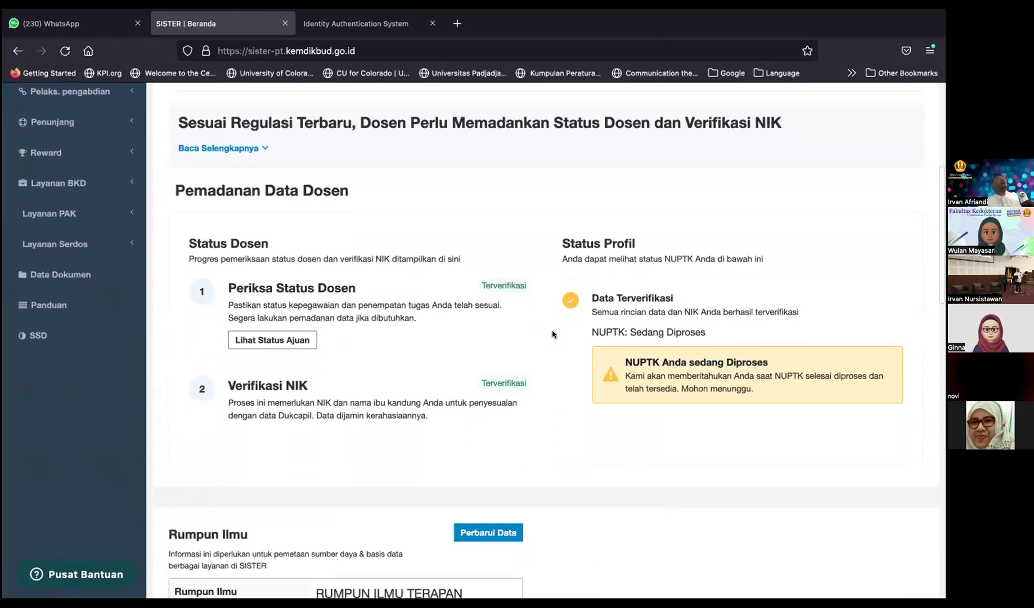
left_click(293, 340)
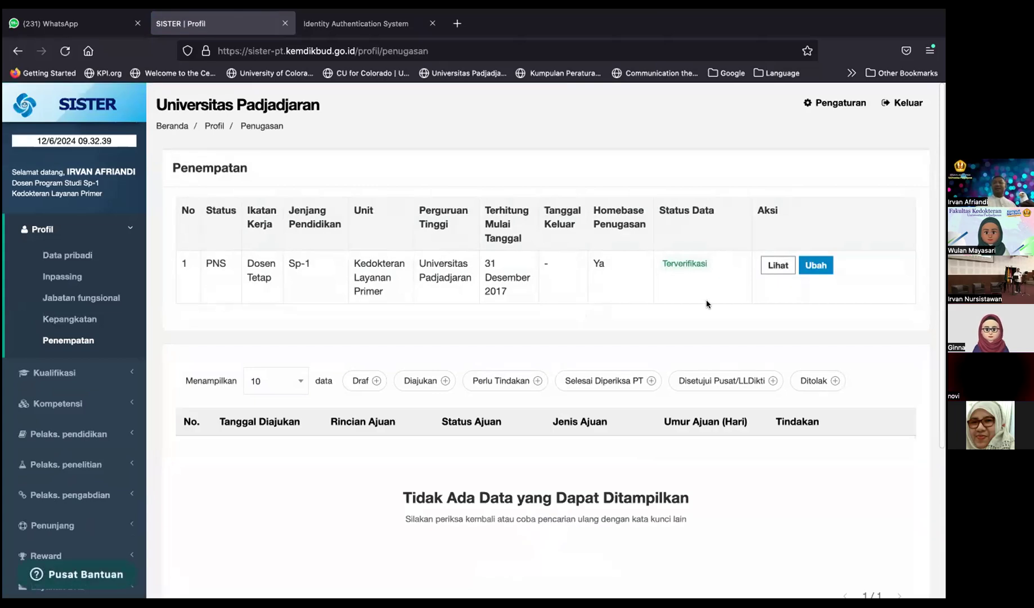
Step: Open the Lihat details of the Terverifikasi PNS placement row on the Penempatan page
scroll(706, 303, "down", 1)
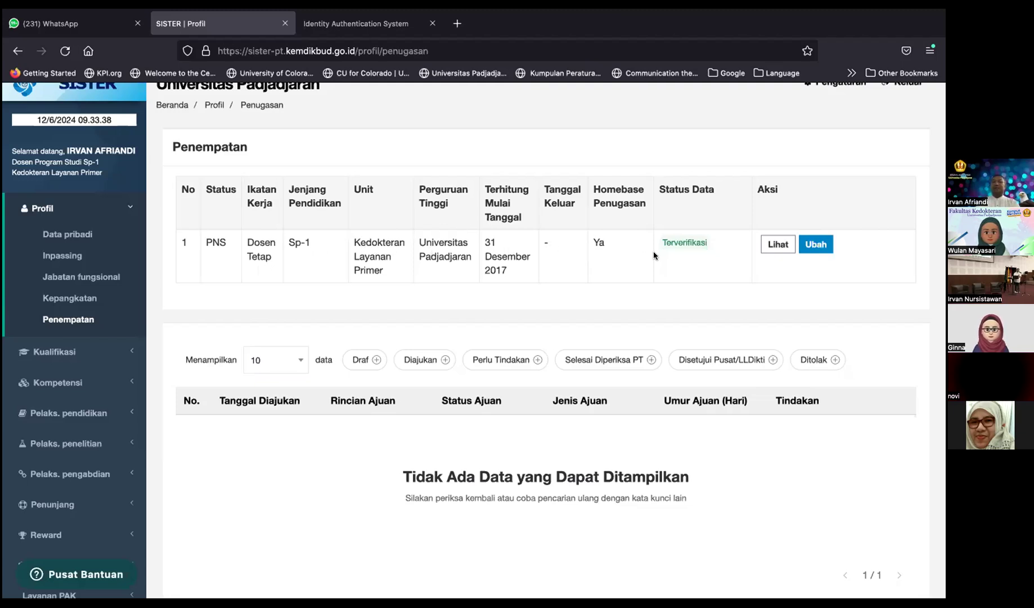
left_click(773, 245)
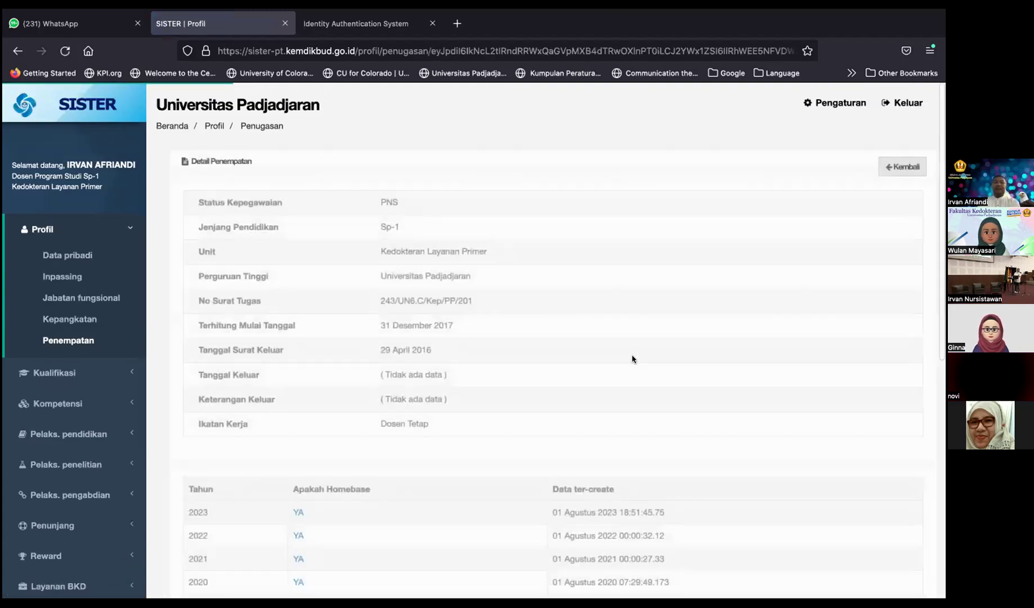
Step: Scroll through the yearly homebase entries from 2020 to 2023, then go back to the Penempatan list
scroll(633, 359, "down", 2)
scroll(633, 359, "down", 4)
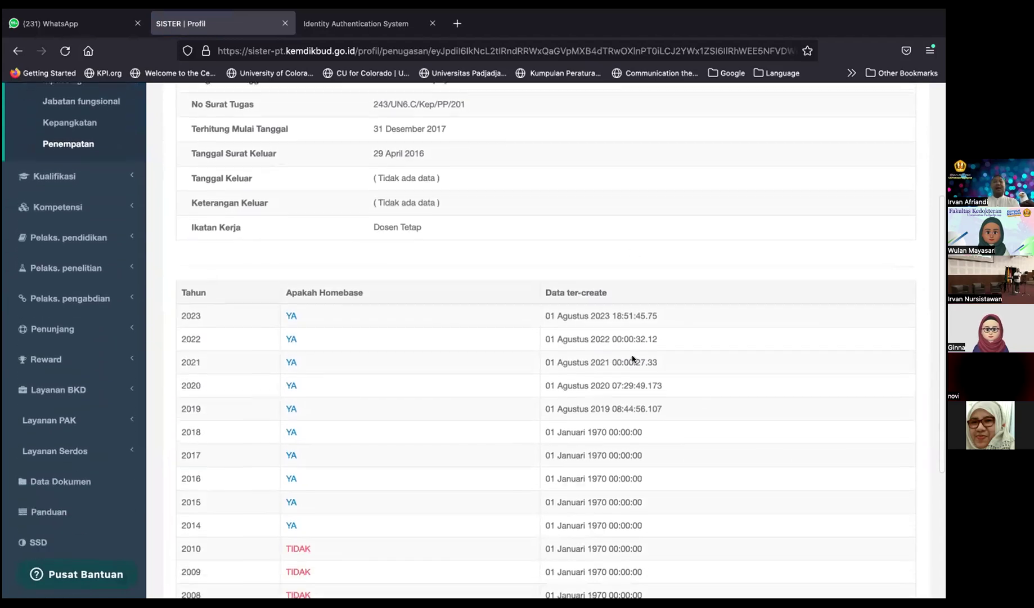
scroll(633, 354, "down", 1)
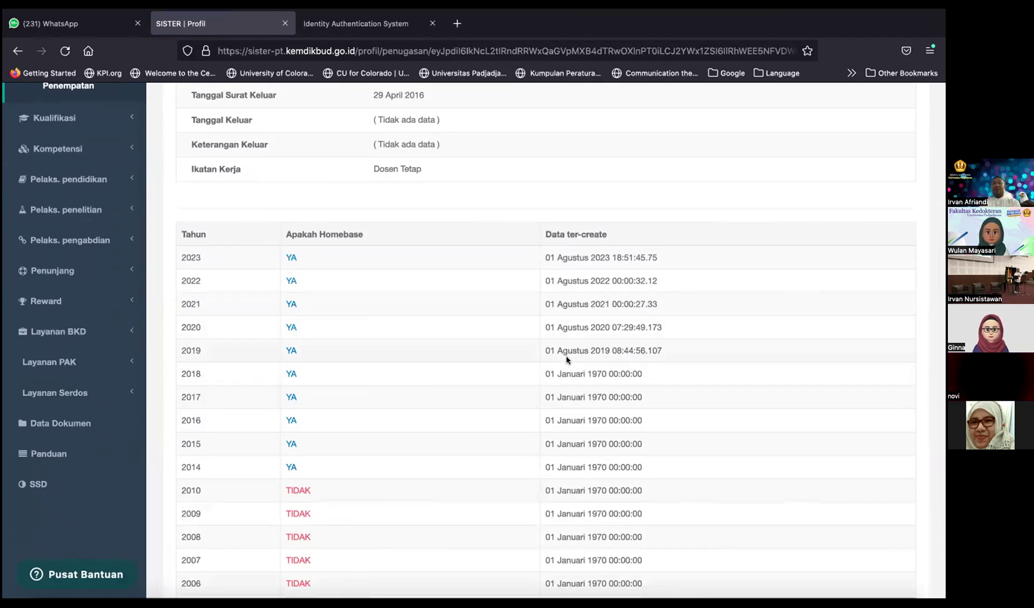
scroll(560, 293, "up", 5)
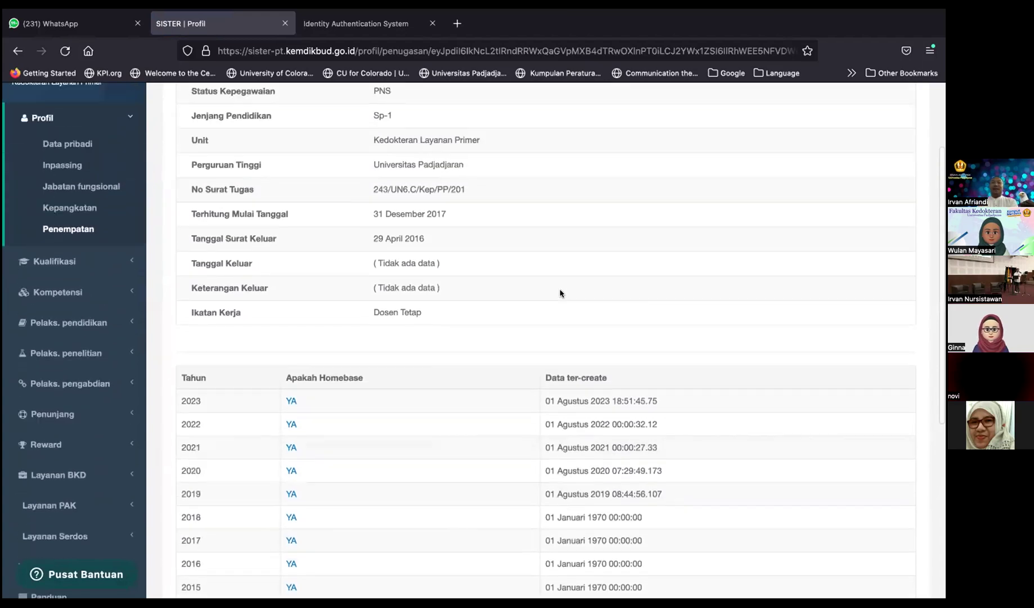
scroll(559, 292, "up", 3)
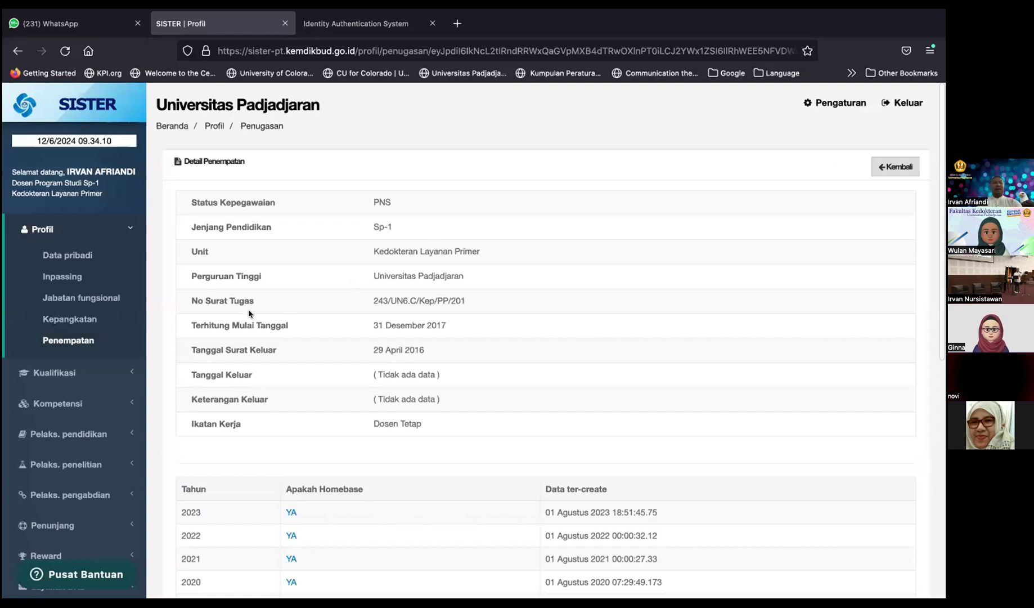
left_click(881, 165)
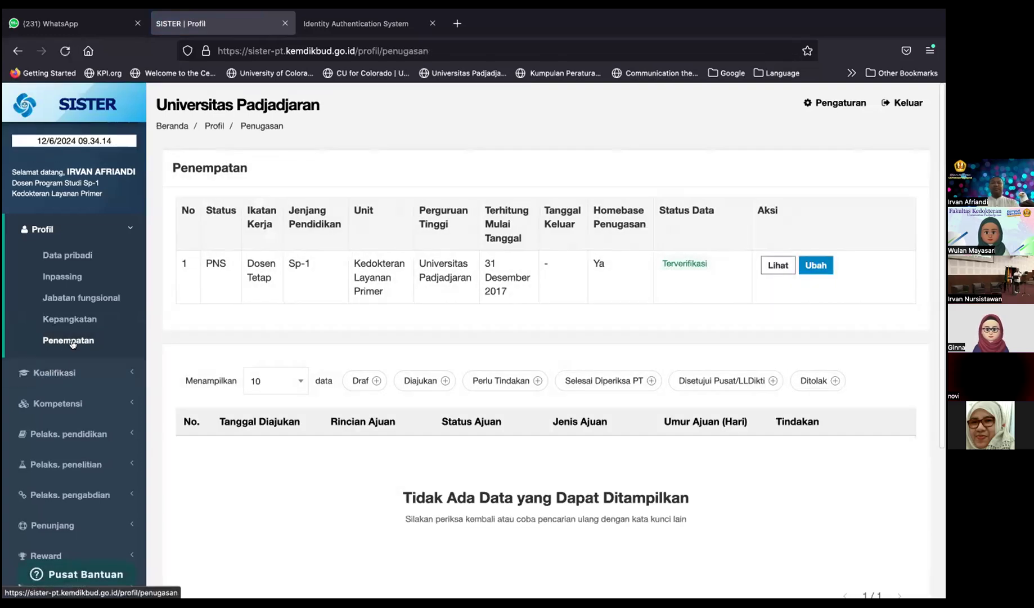
Step: Open the Ubah assignment change form, review its Dosen Tetap and PNS data, and leave without submitting
left_click(822, 261)
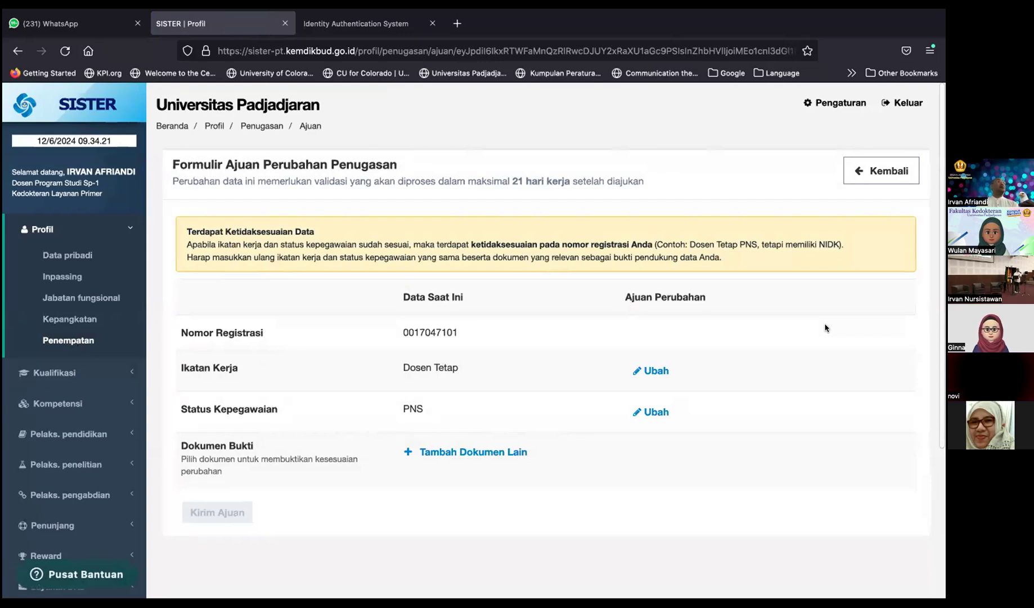
scroll(825, 328, "down", 3)
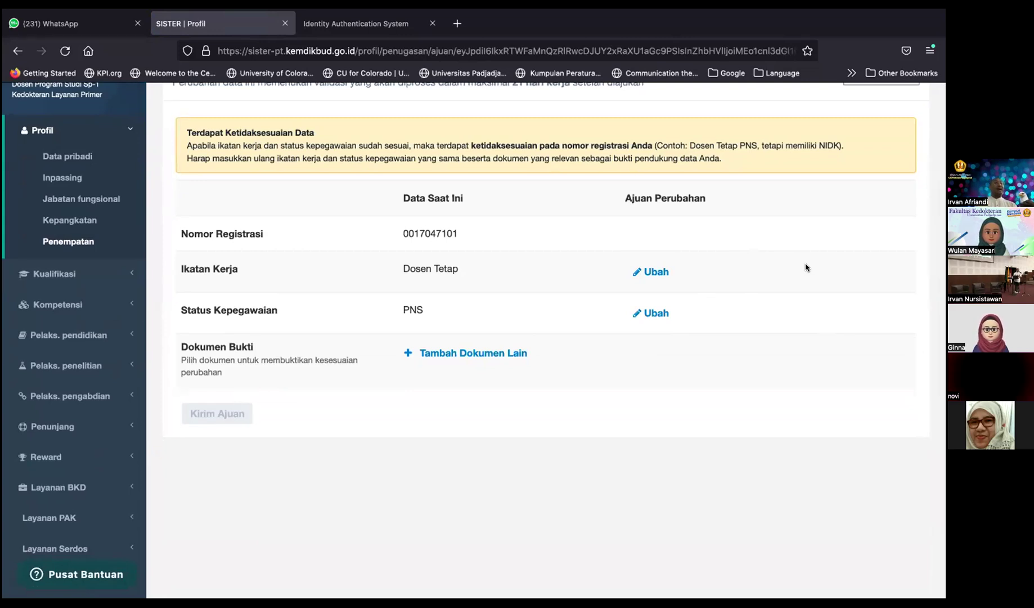
scroll(805, 264, "up", 3)
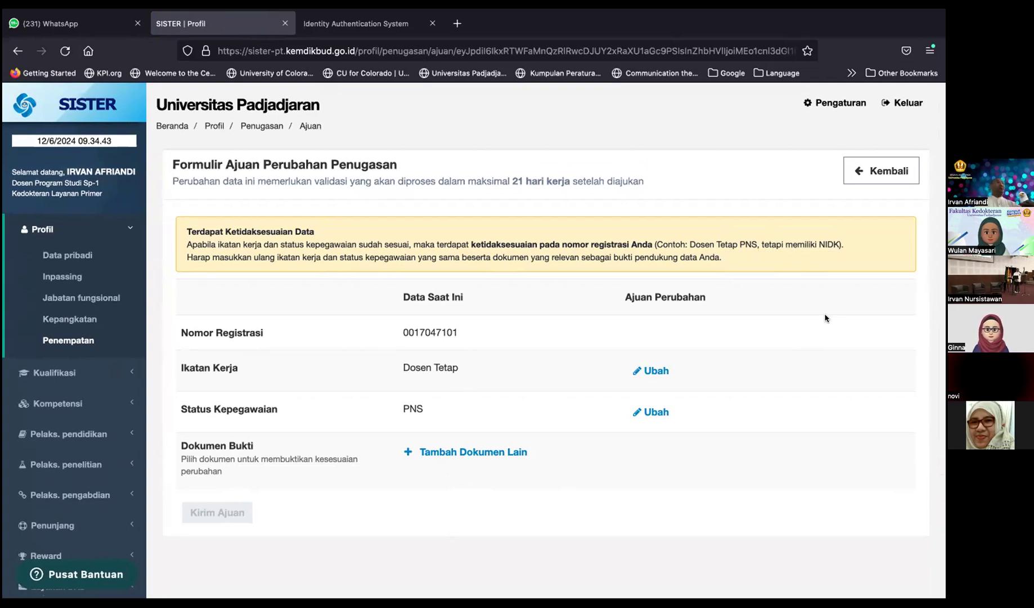
left_click(906, 166)
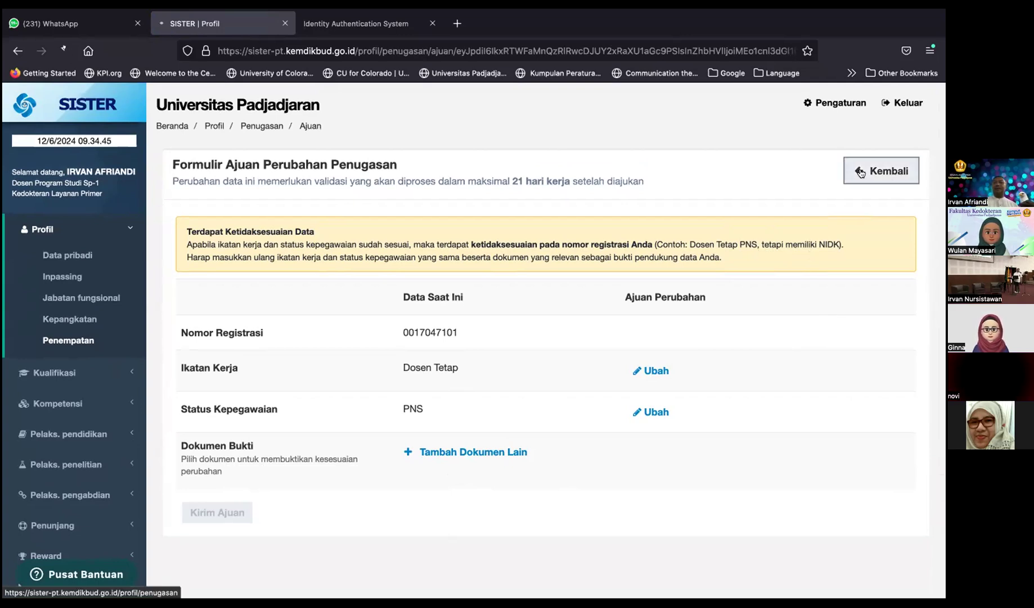
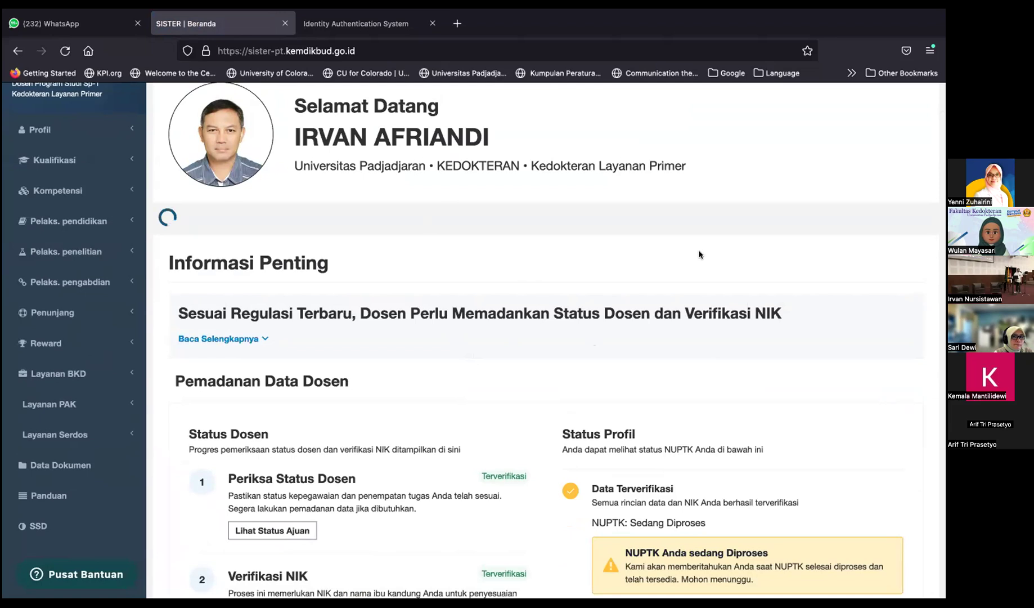
Step: Scroll the Beranda page through Rumpun Ilmu, Data Pokok, Status Serdos and Riwayat Perubahan, ending at Data Pokok
scroll(699, 254, "up", 3)
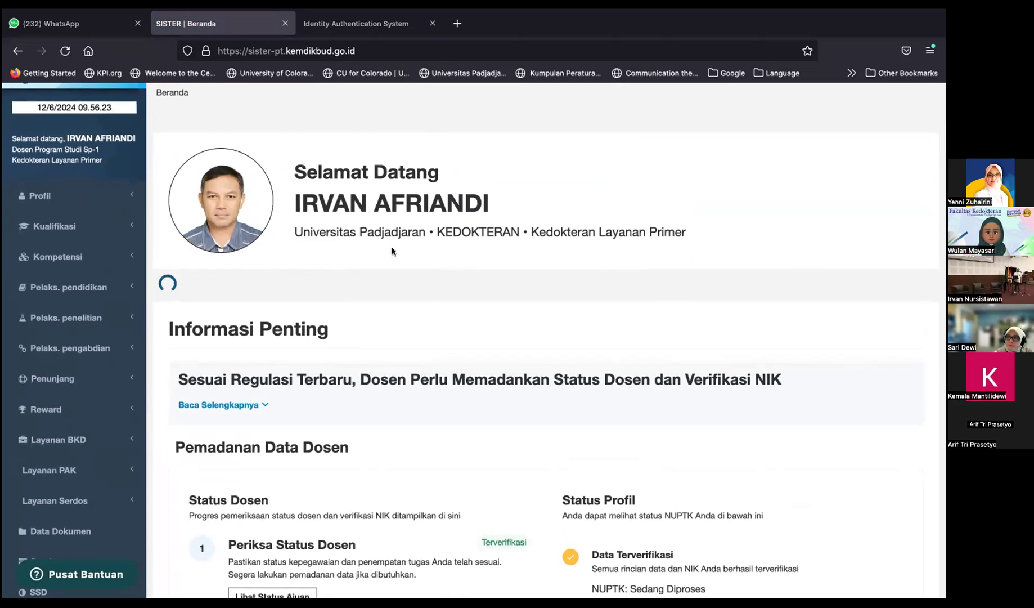
scroll(392, 251, "down", 2)
scroll(392, 251, "down", 10)
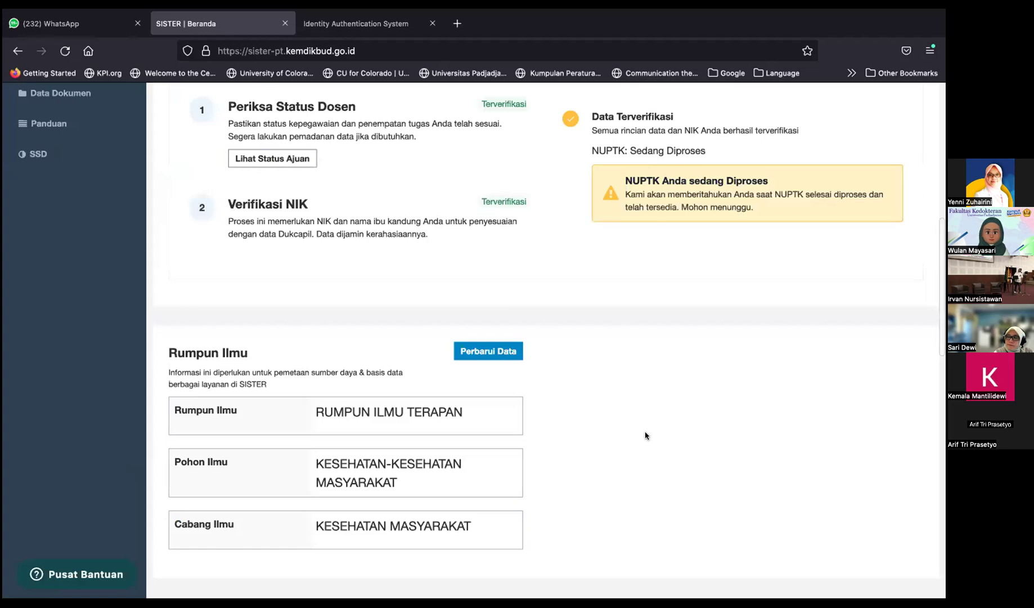
scroll(645, 435, "down", 3)
scroll(646, 434, "up", 1)
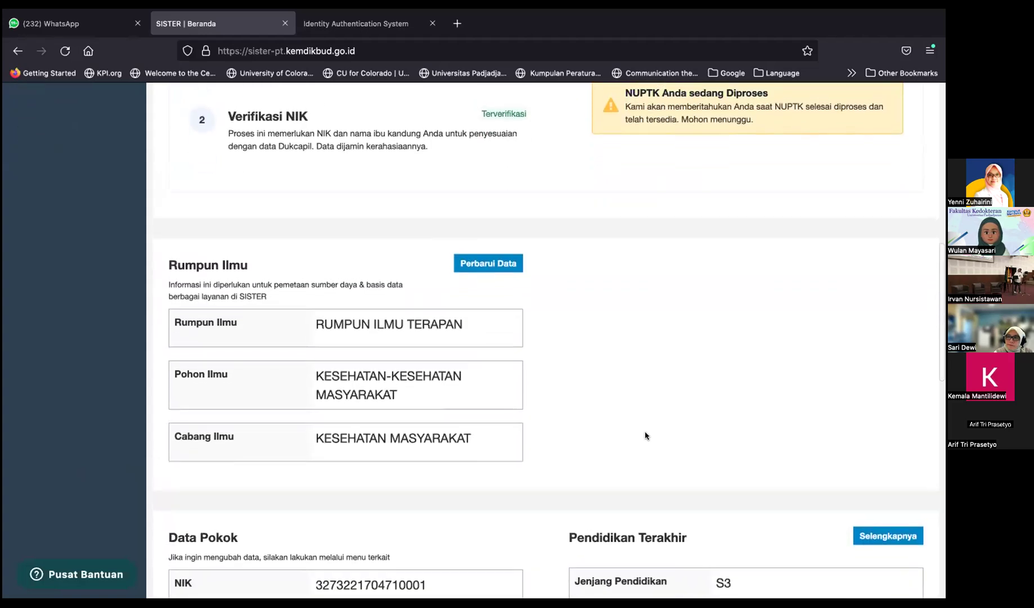
scroll(645, 435, "down", 5)
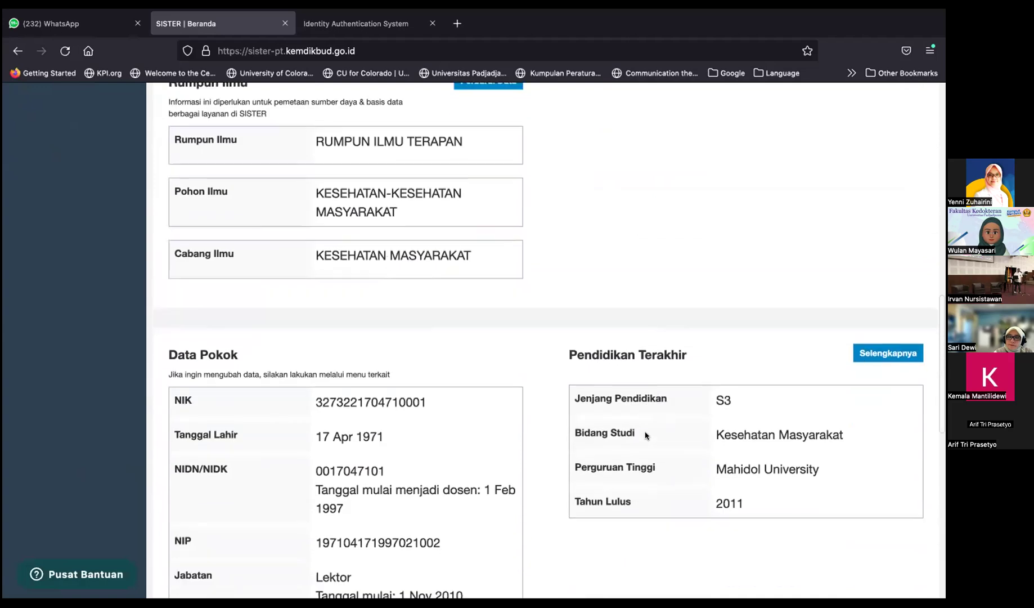
scroll(645, 435, "down", 12)
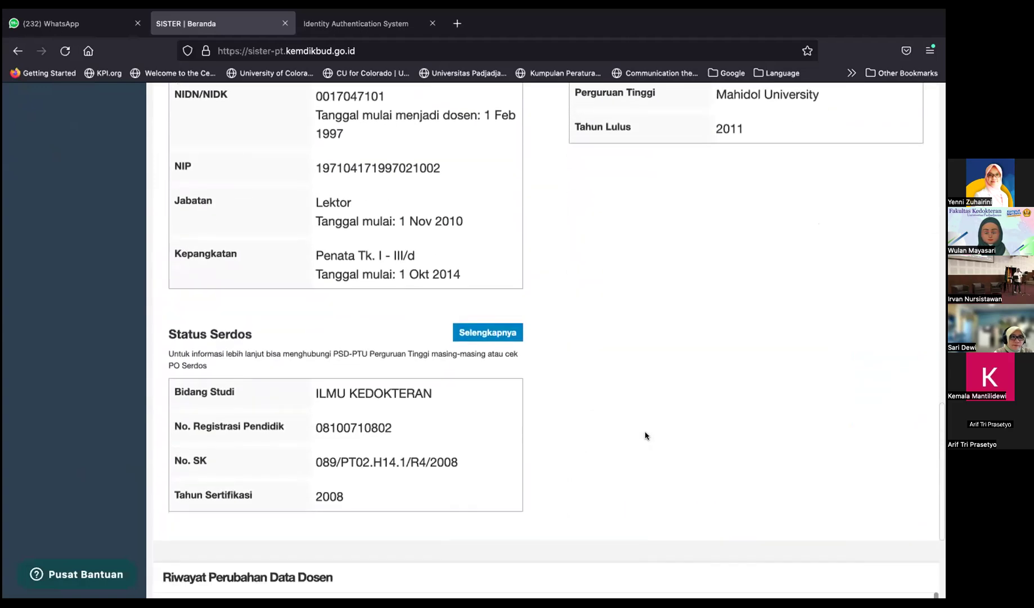
scroll(645, 435, "down", 4)
scroll(645, 435, "up", 7)
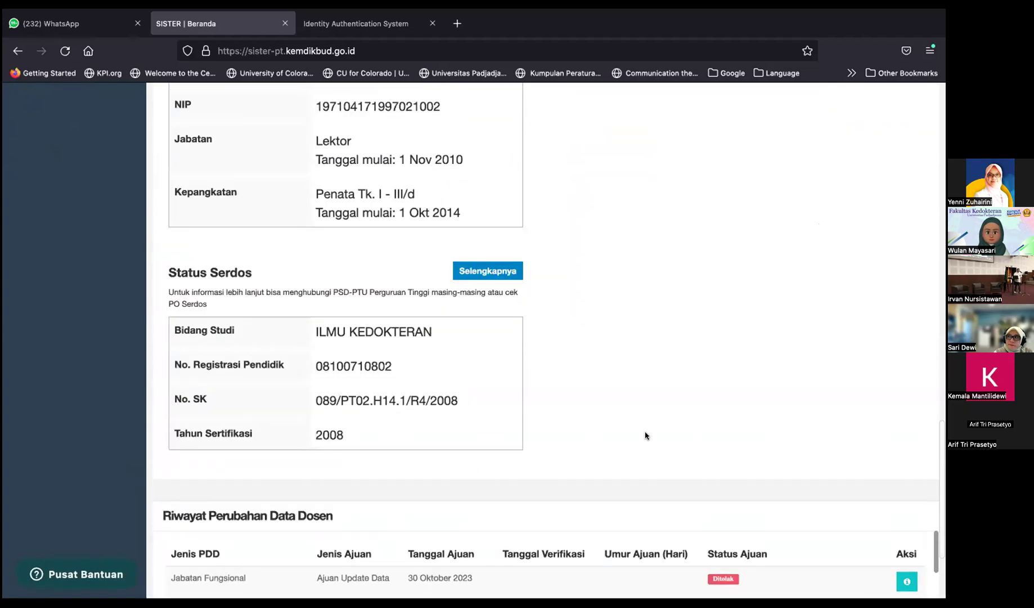
scroll(645, 435, "up", 4)
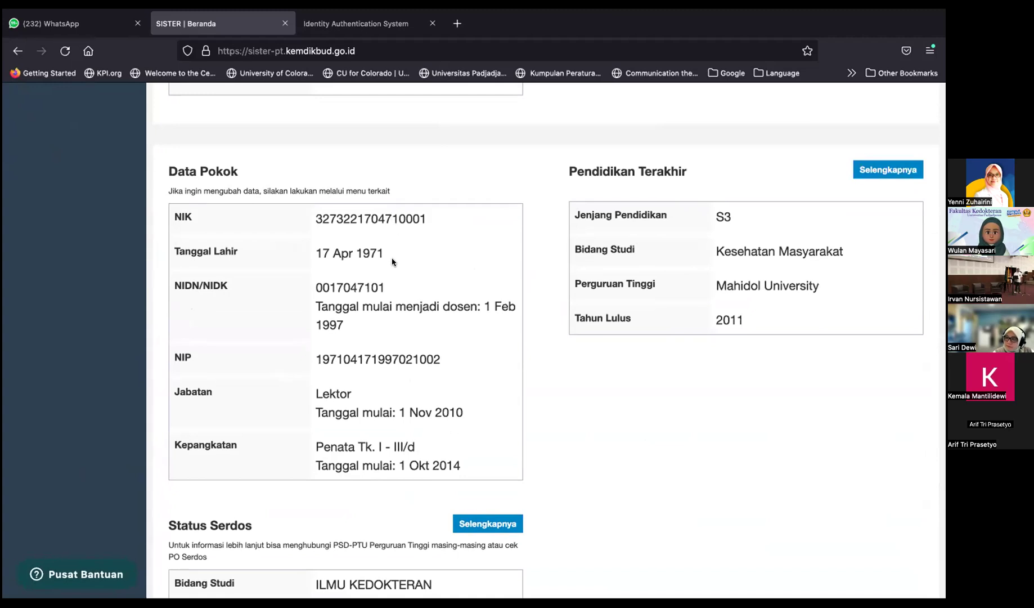
scroll(385, 258, "up", 10)
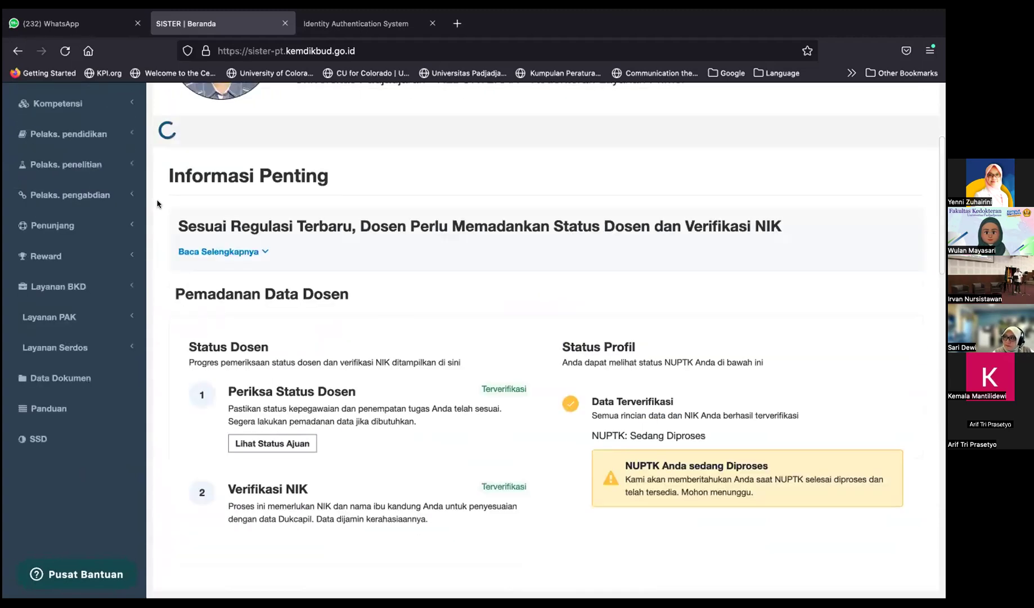
scroll(216, 256, "up", 2)
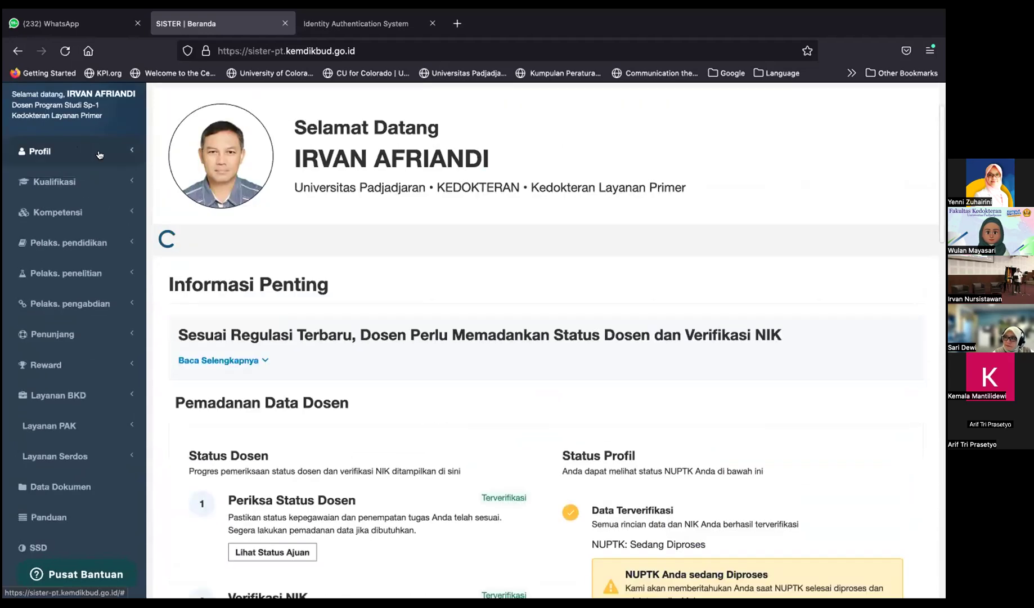
scroll(280, 275, "down", 12)
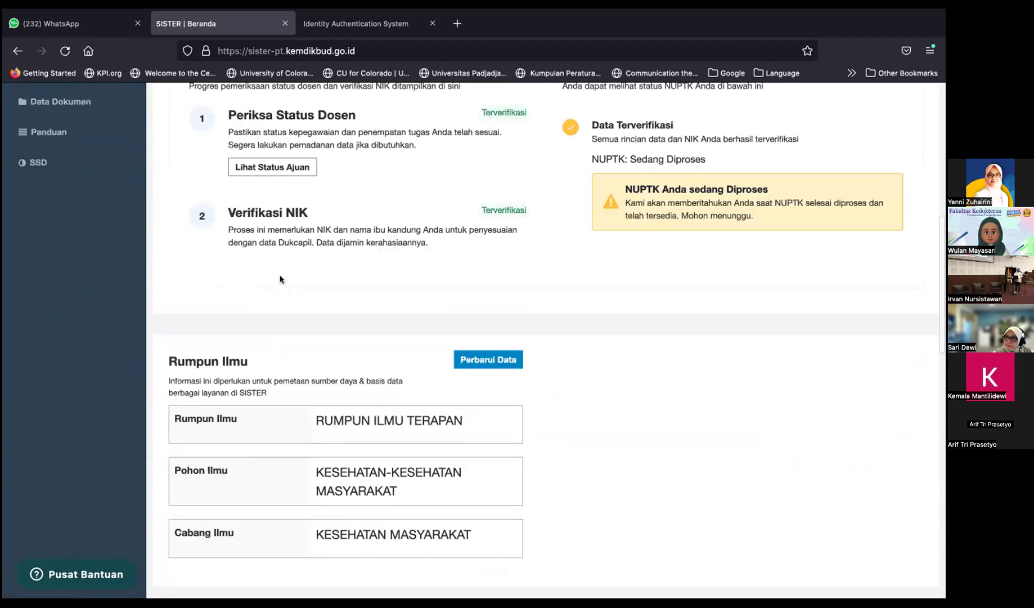
scroll(280, 279, "down", 3)
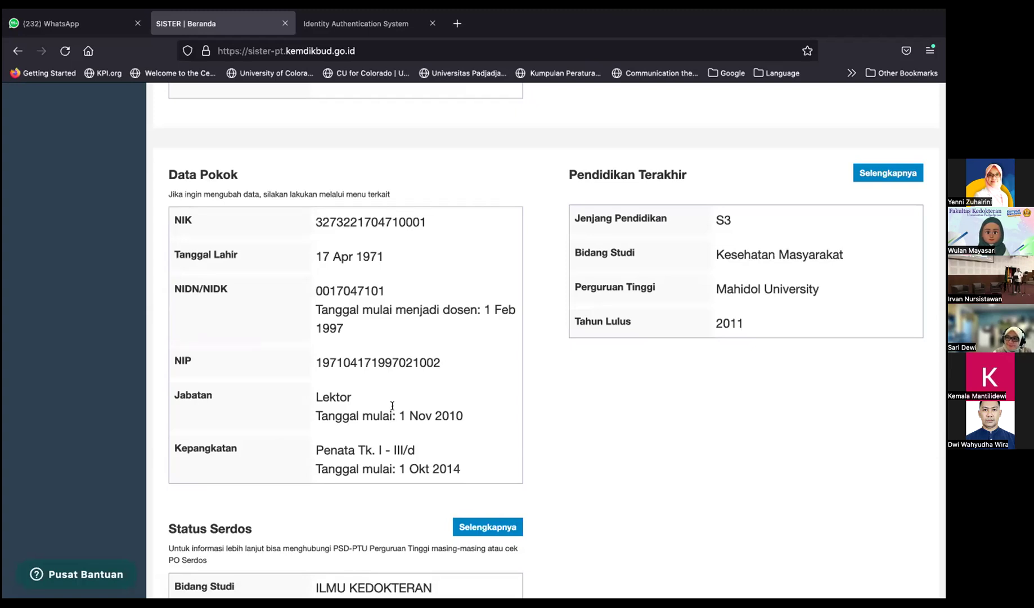
scroll(284, 358, "up", 10)
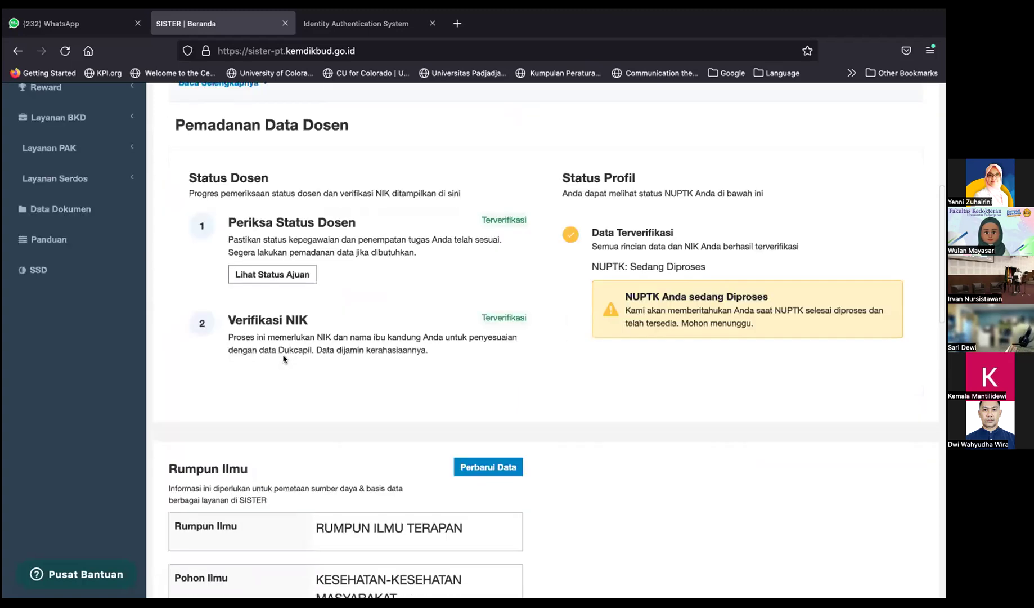
scroll(284, 359, "up", 4)
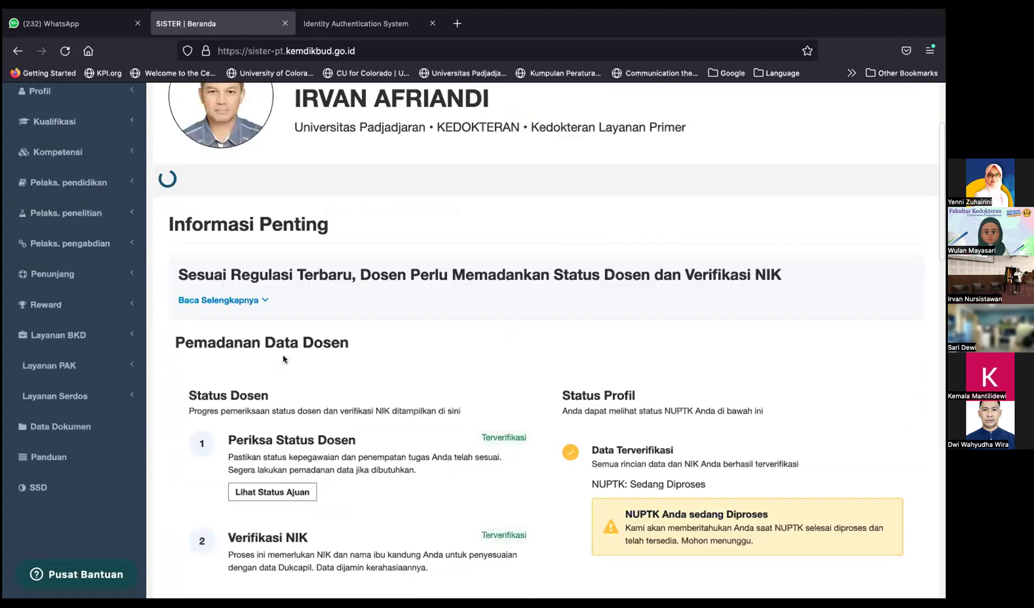
Step: Expand the Kualifikasi and Kompetensi sidebar sections to see their pages
left_click(63, 133)
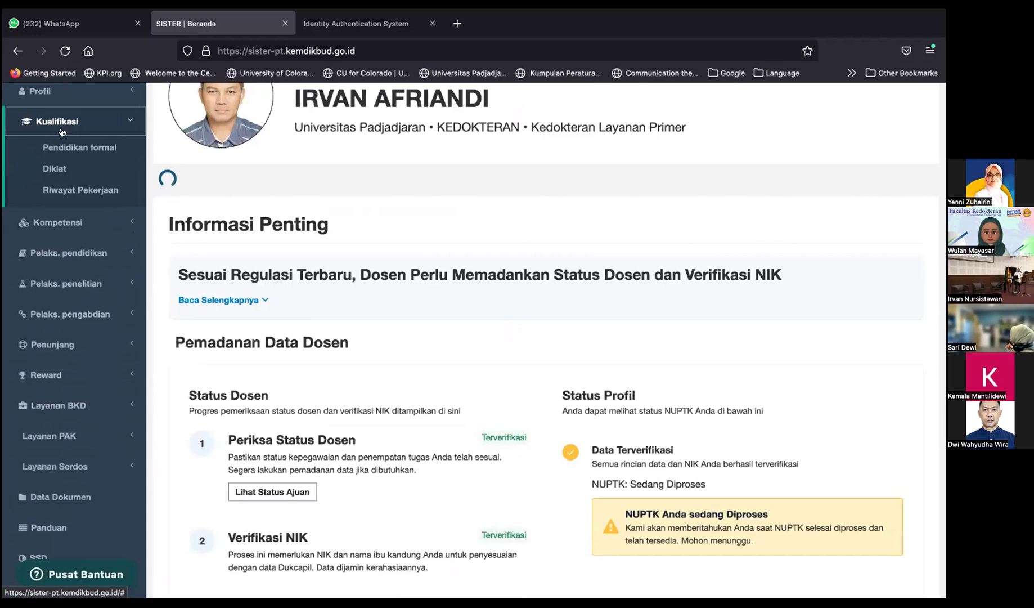
left_click(57, 221)
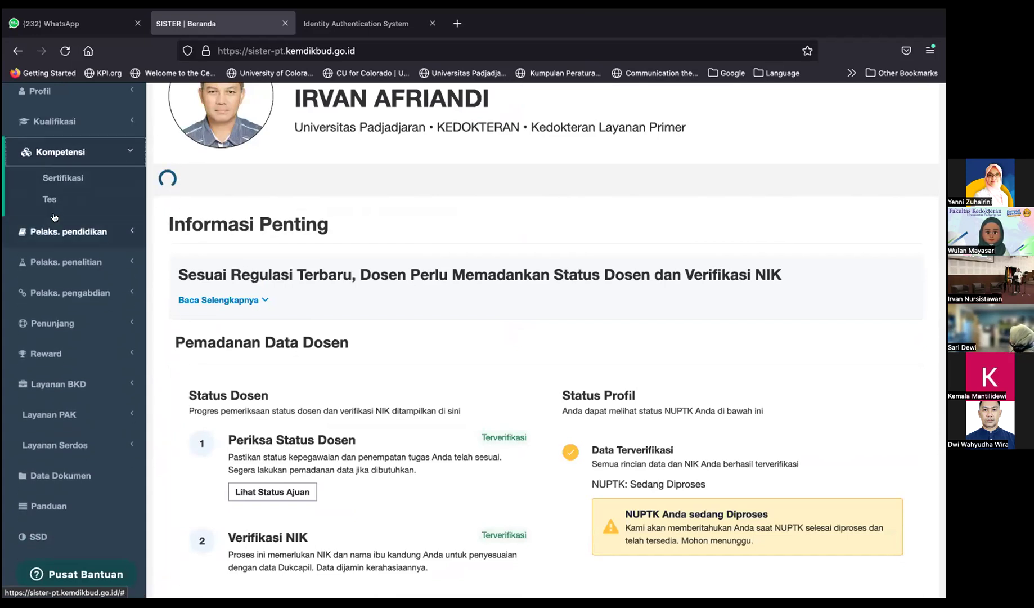
left_click(57, 121)
Step: Open Profil > Jabatan fungsional from the sidebar
scroll(68, 163, "up", 2)
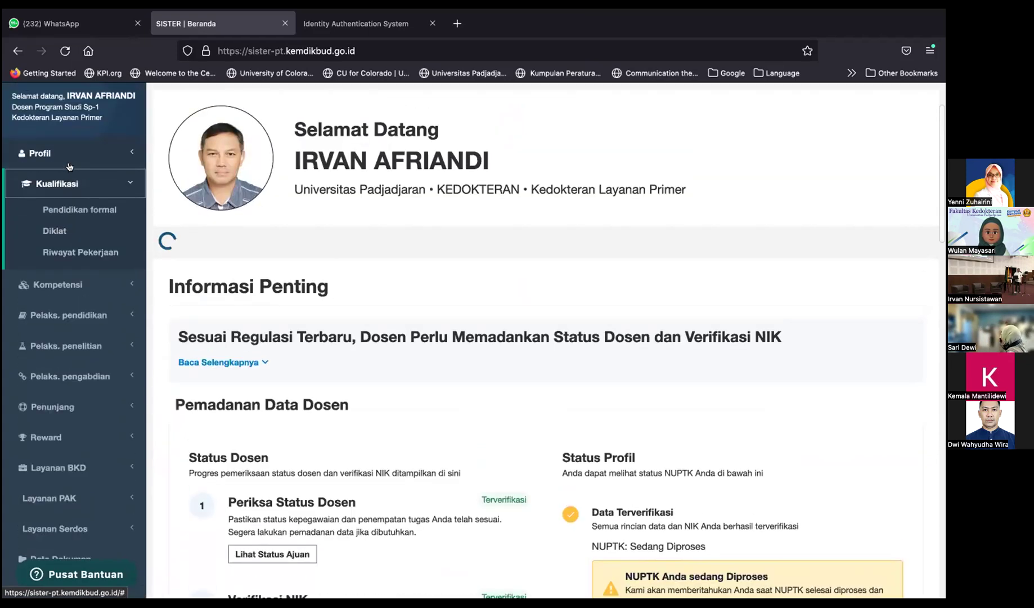
left_click(67, 164)
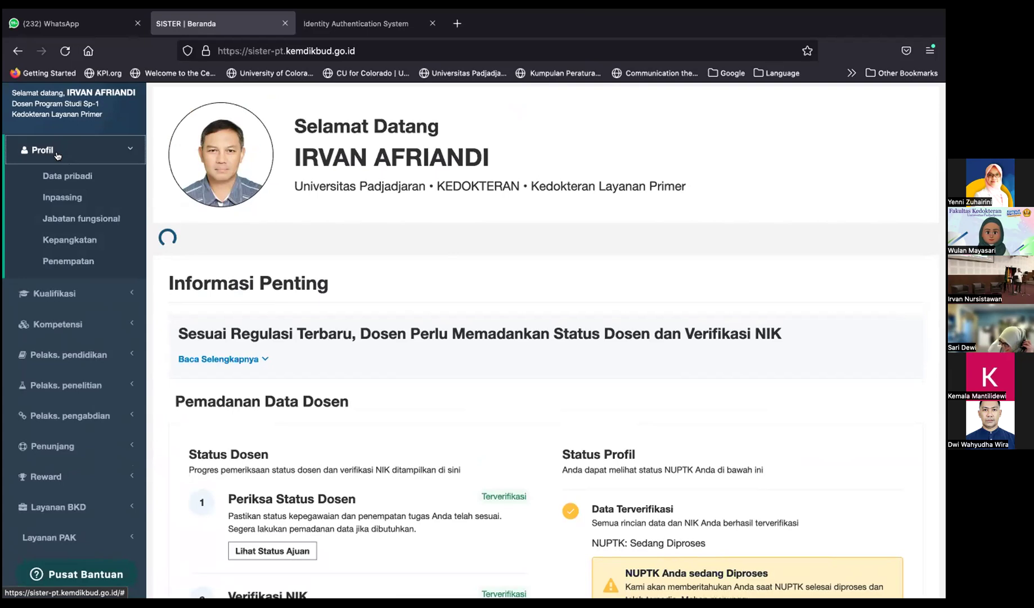
left_click(87, 219)
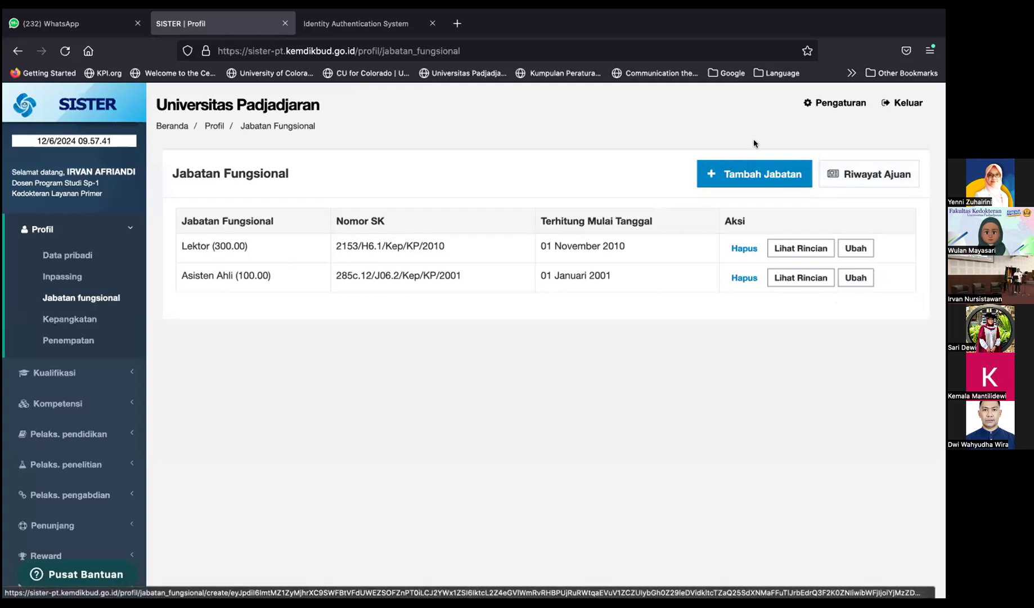
Step: Start a new Jabatan Fungsional submission with Tambah Jabatan
left_click(759, 176)
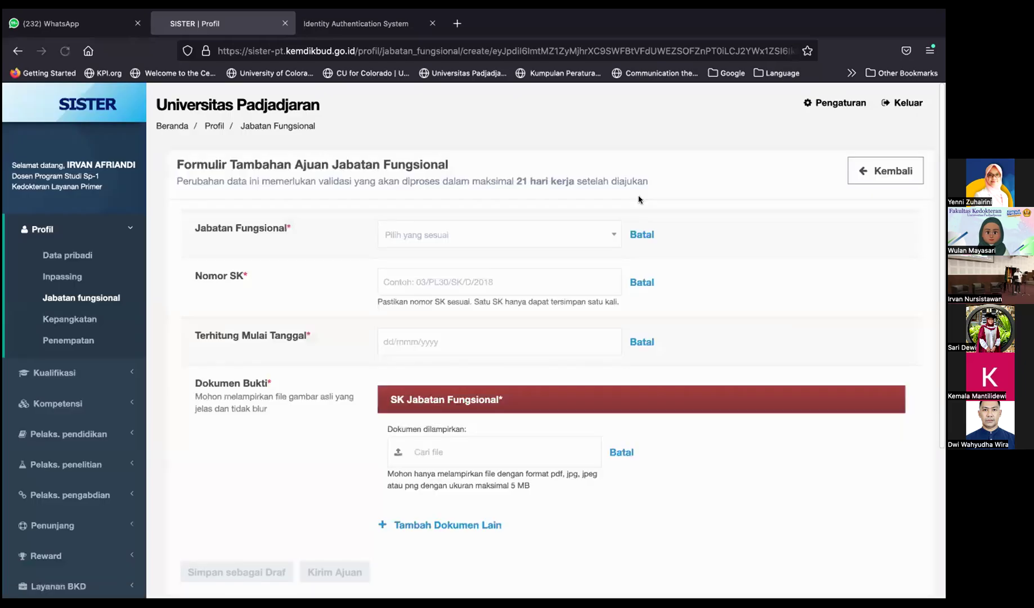
Step: View the Jabatan Fungsional dropdown options, then close the dropdown leaving the position unselected
left_click(547, 234)
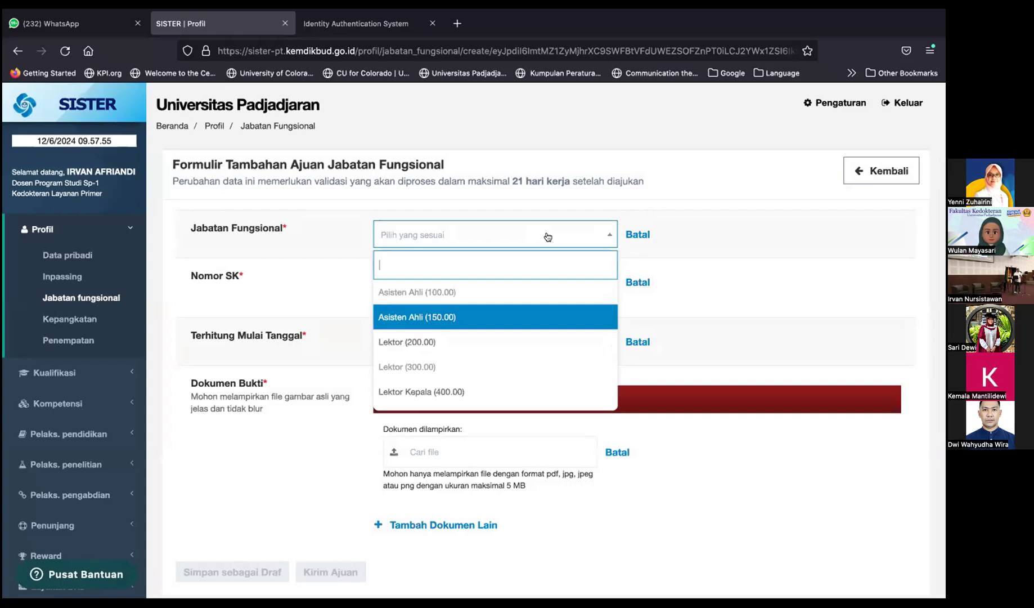
left_click(759, 233)
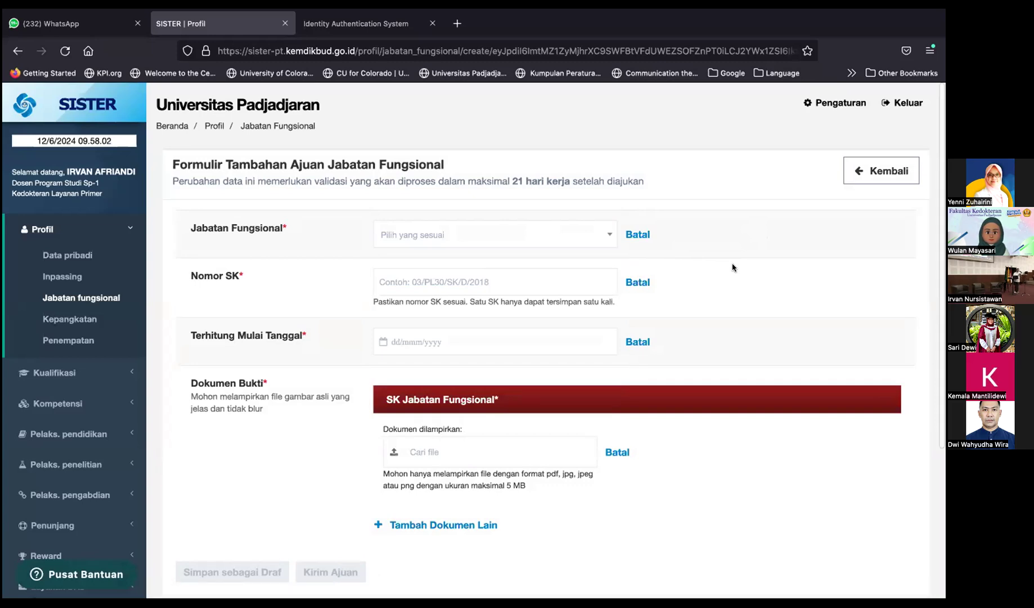
scroll(732, 262, "down", 2)
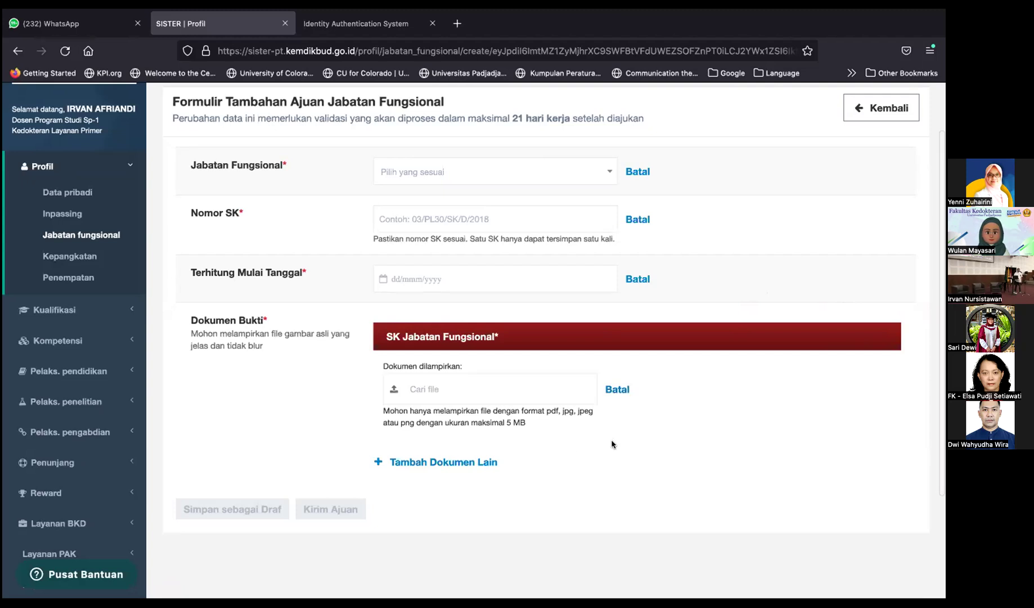
Step: Discard the empty form with Kembali to go back to the positions list
scroll(612, 445, "up", 2)
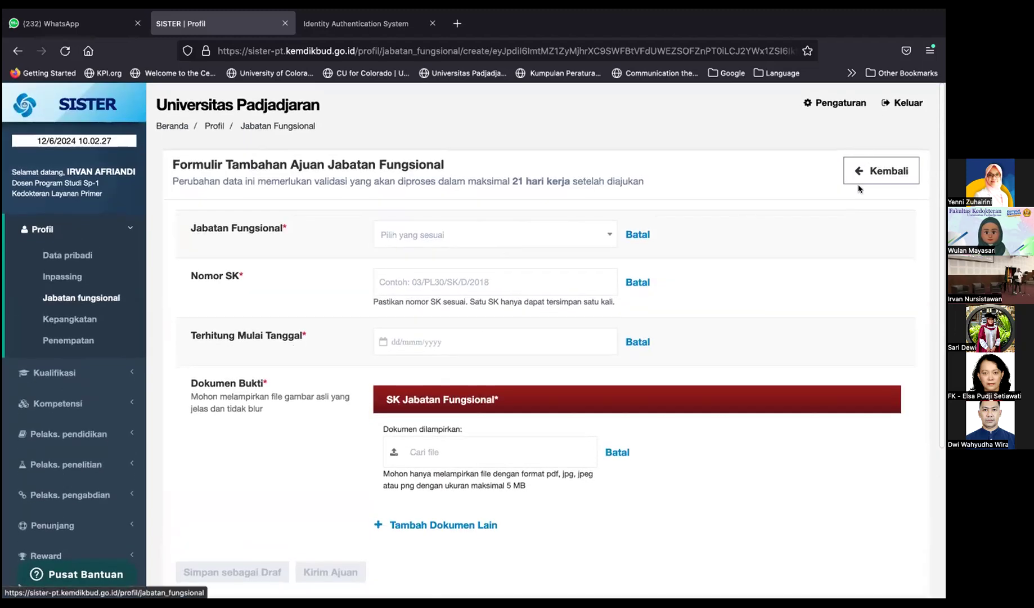
left_click(871, 173)
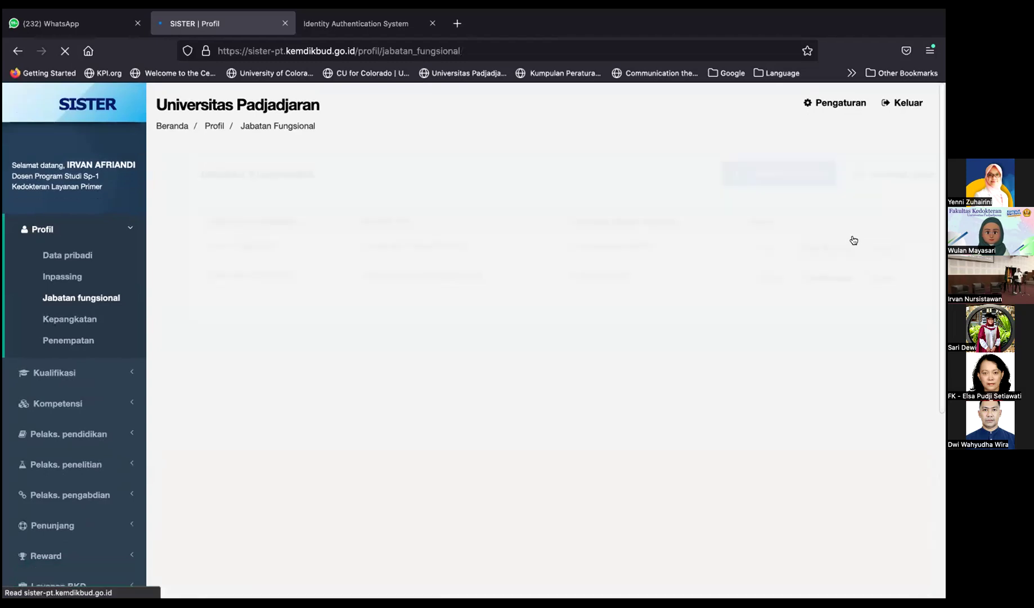